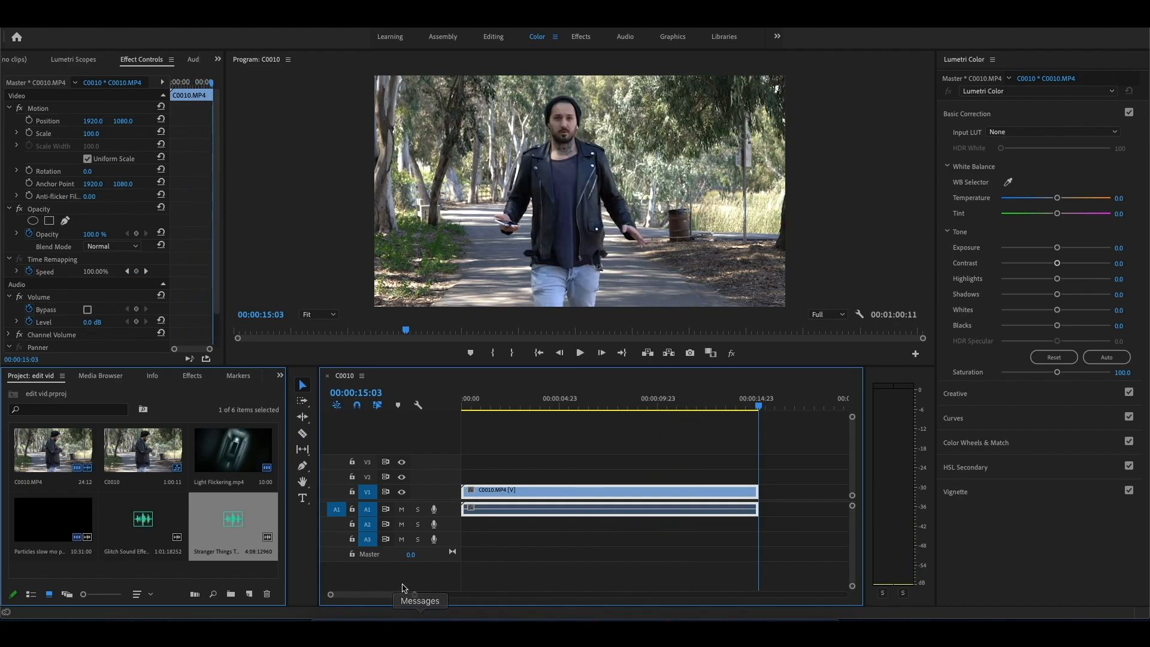
Step: Preview the Particles slow mo pack overlay and the Light Flickering clip in the C0010 sequence
scroll(419, 597, "down", 5)
scroll(419, 598, "up", 2)
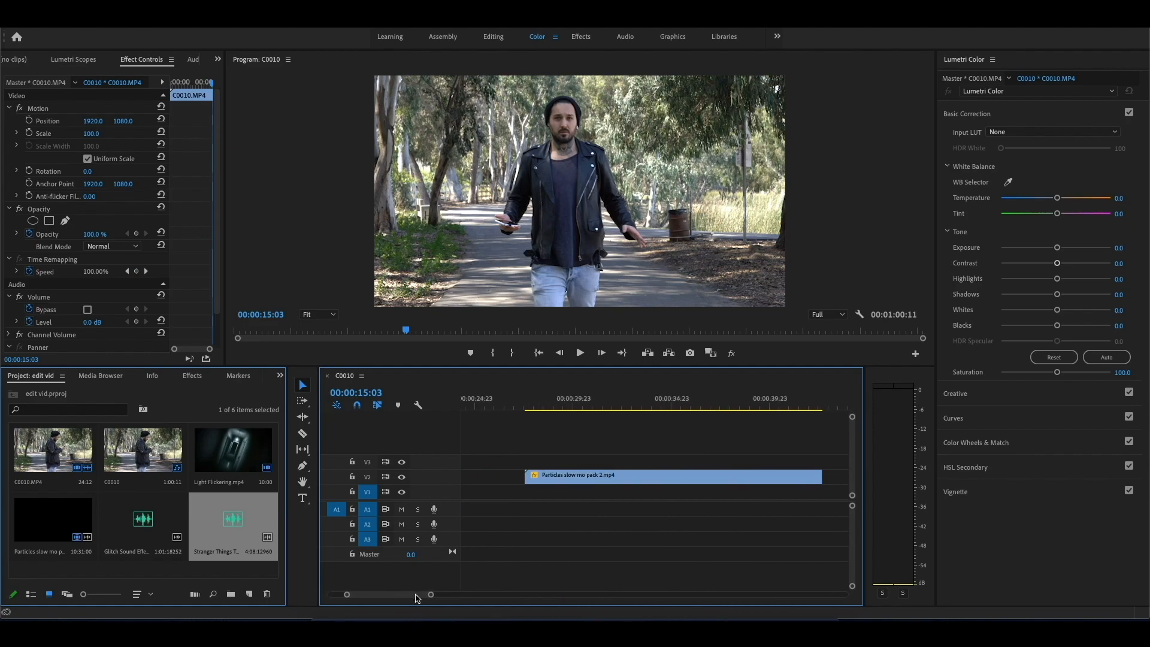
left_click(528, 402)
key("space")
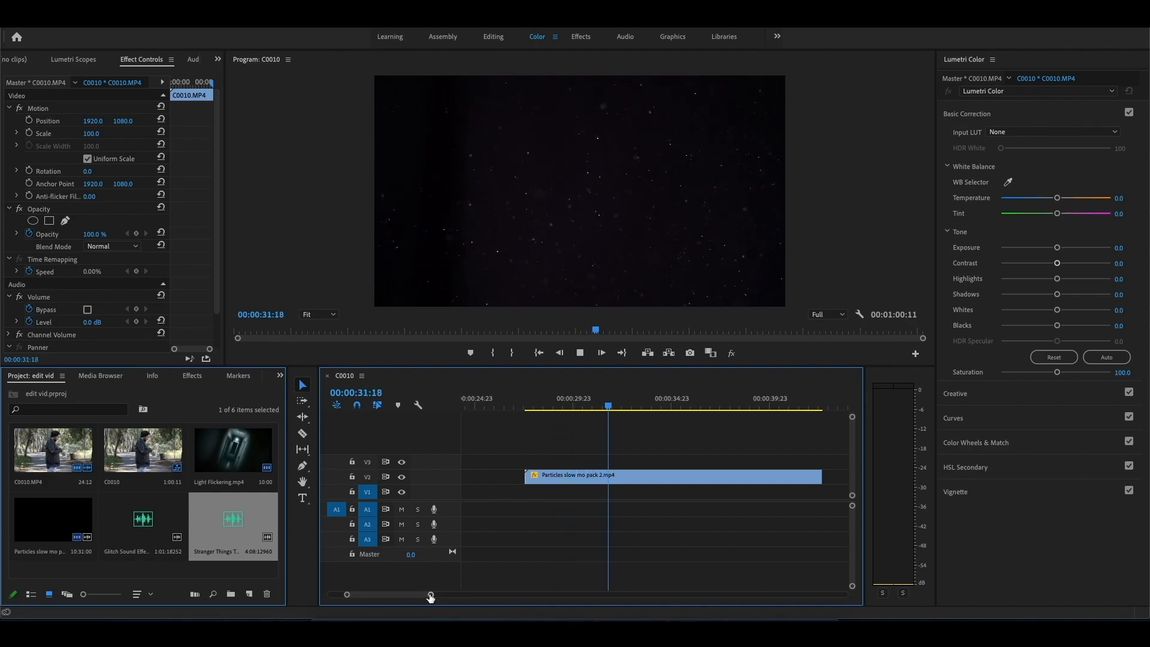
left_click_drag(430, 594, 478, 595)
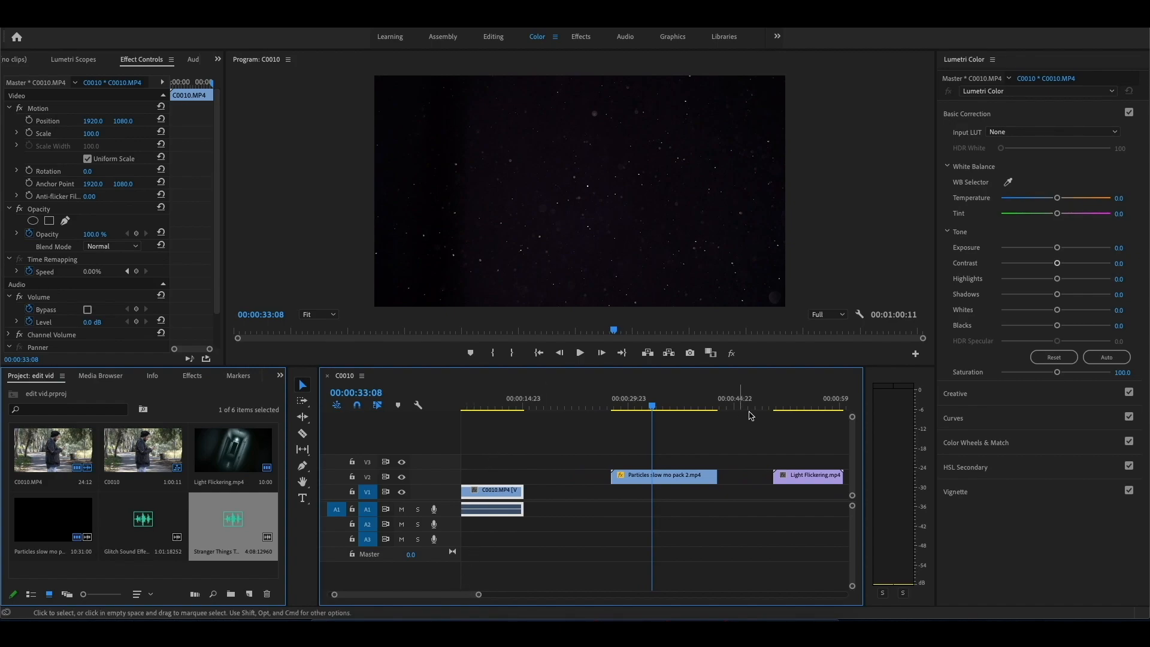
left_click(780, 406)
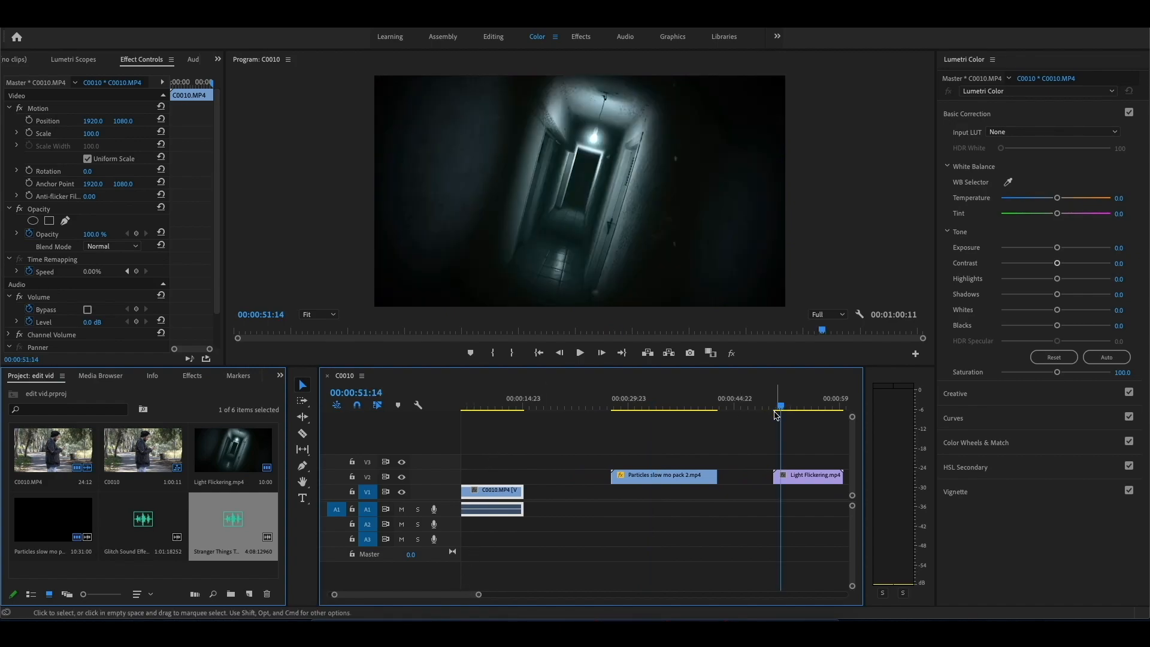
left_click_drag(425, 594, 431, 594)
key("space")
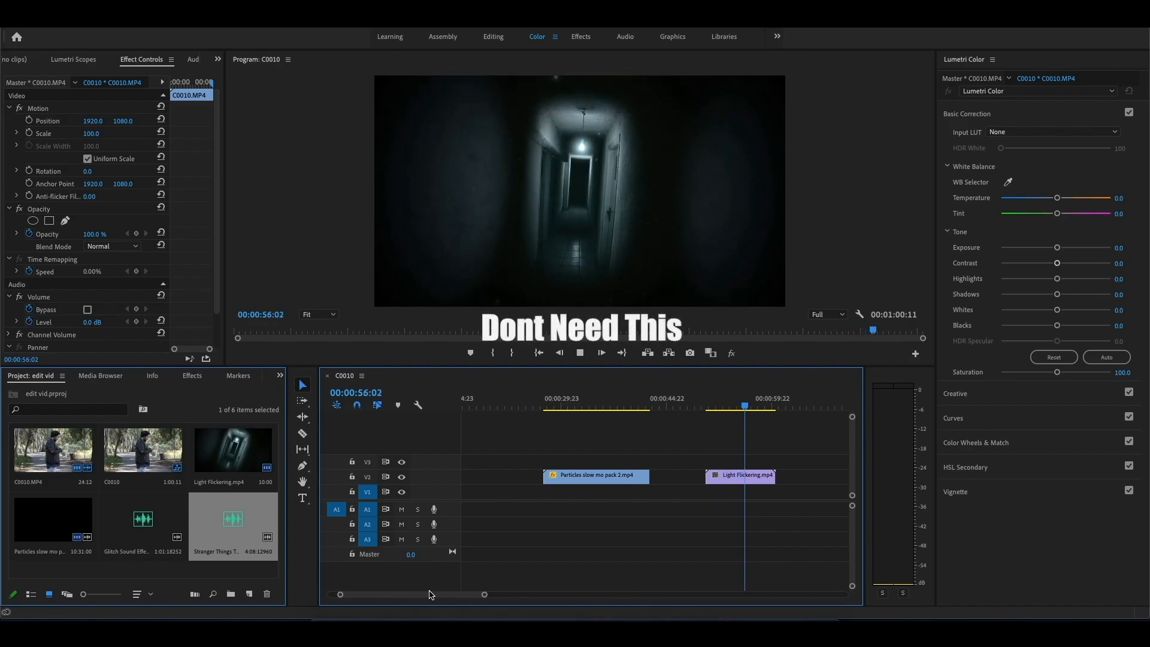
key("space")
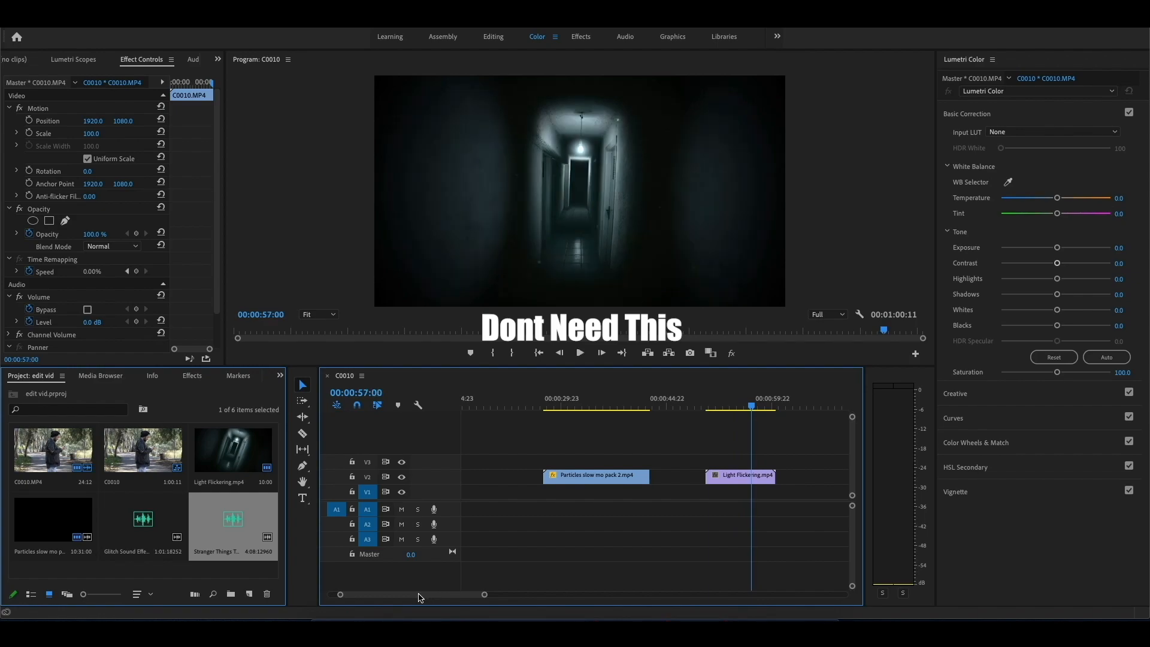
Step: Split the C0010.MP4 clip with its audio at 00:00:02:20
key("Home")
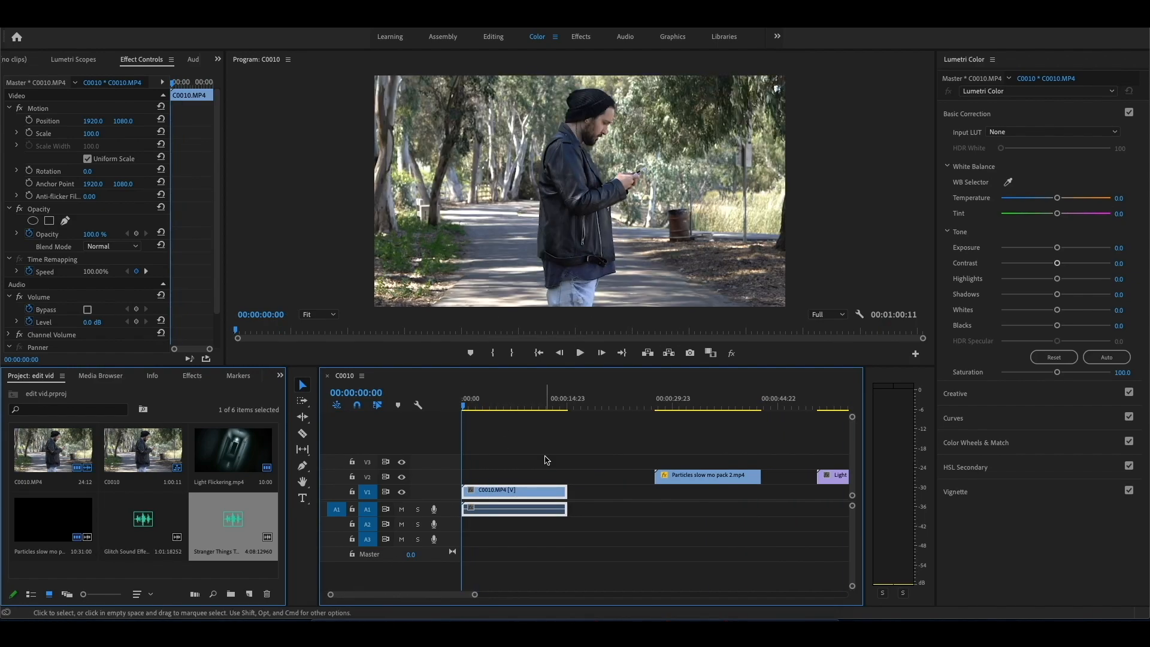
key("=")
left_click_drag(464, 406, 499, 413)
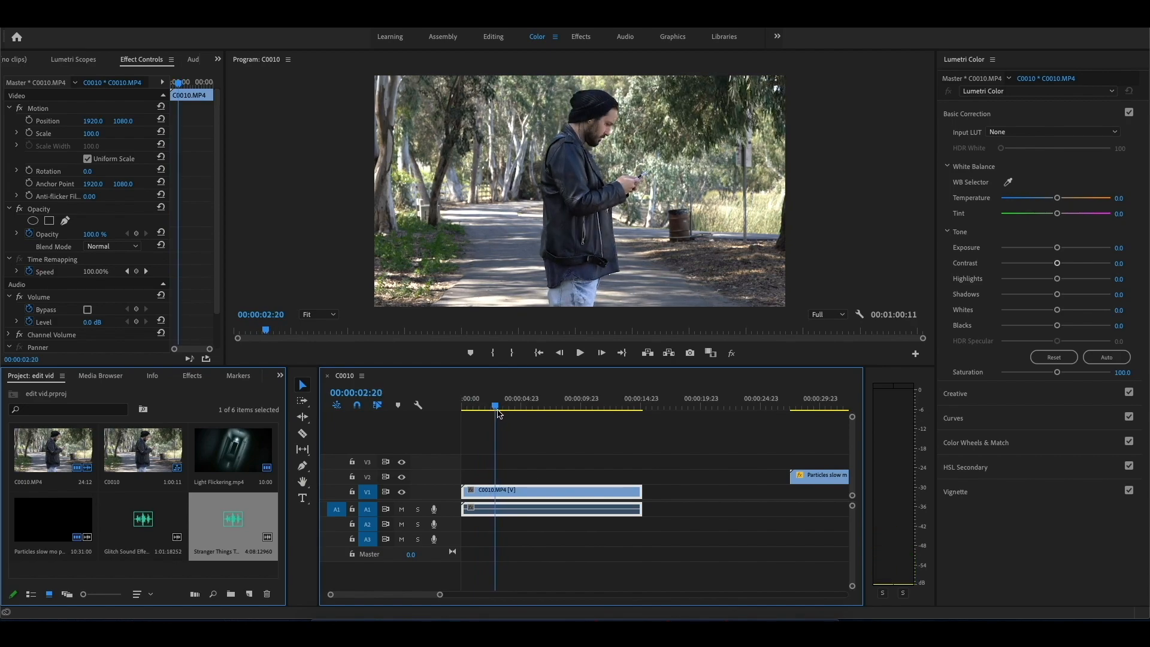
left_click(303, 434)
left_click(495, 491)
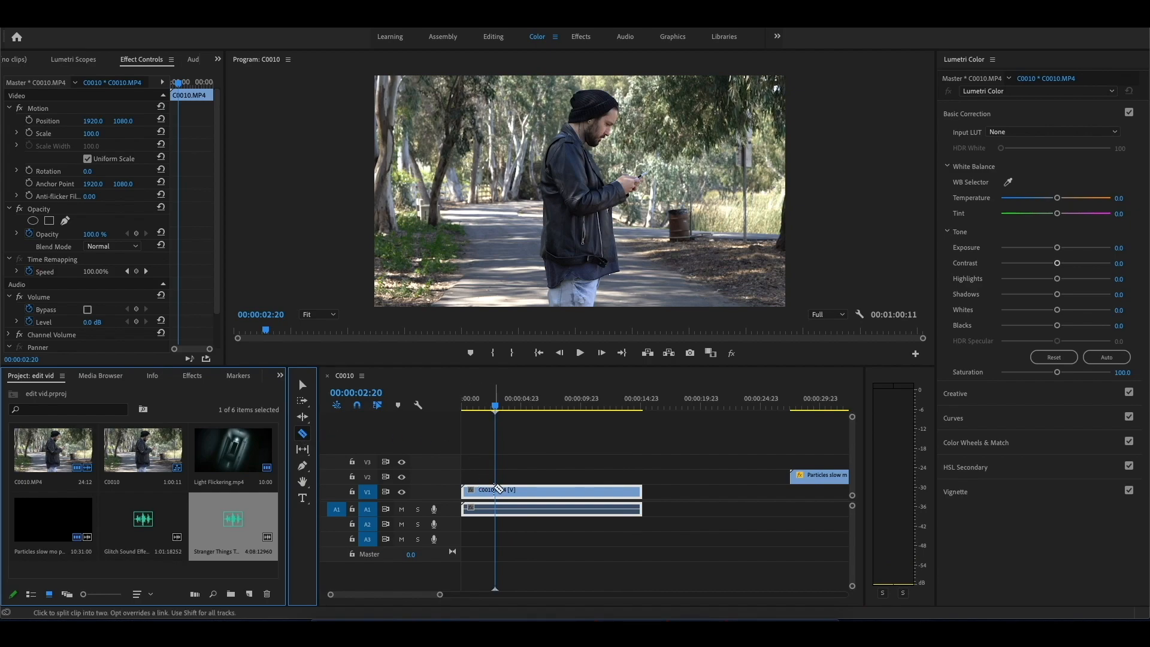
left_click(303, 385)
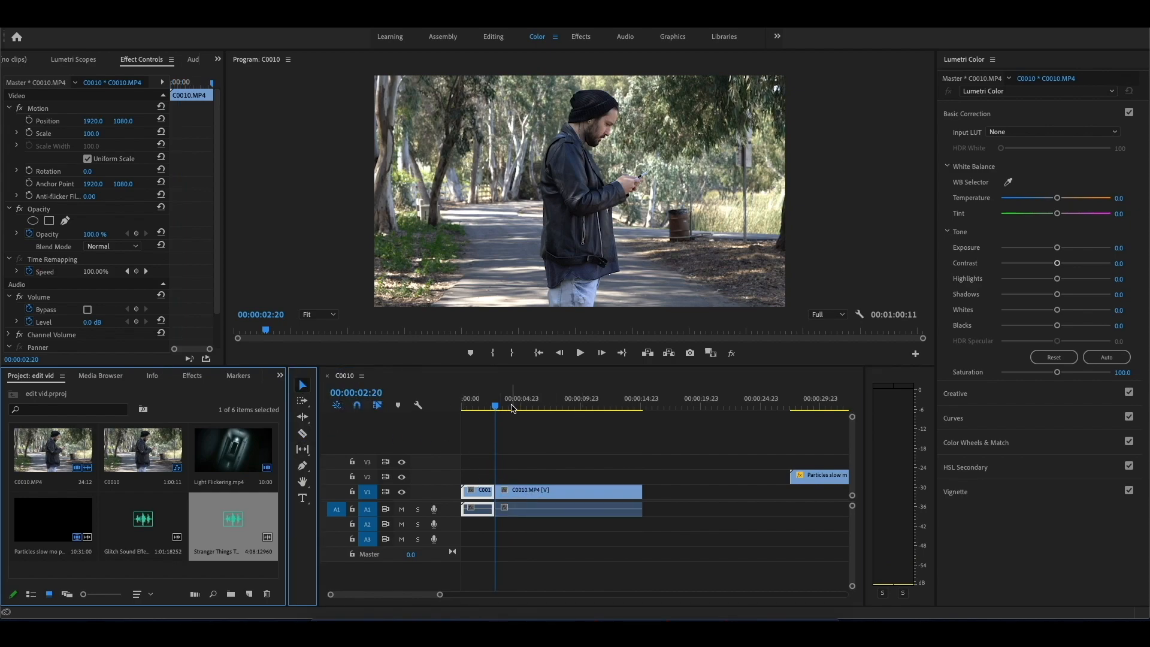
Step: Enable keyframing for rotation, scale and position at the start of the first C0010.MP4 segment
left_click_drag(495, 409, 462, 409)
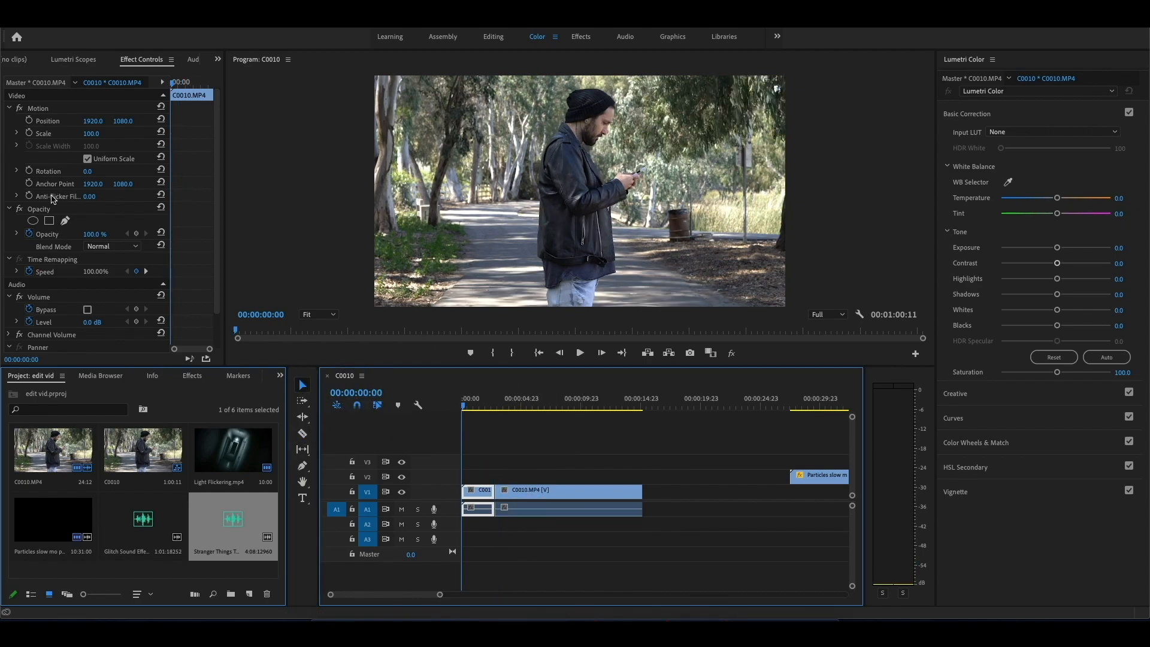
left_click(29, 170)
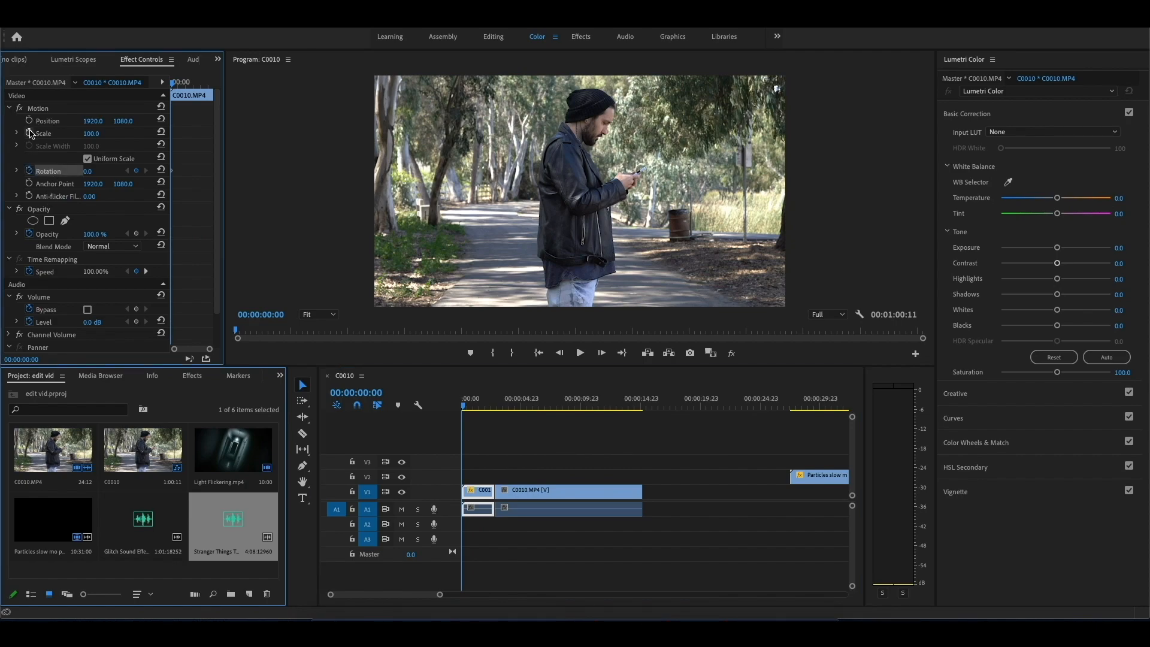
left_click(41, 190)
left_click(41, 173)
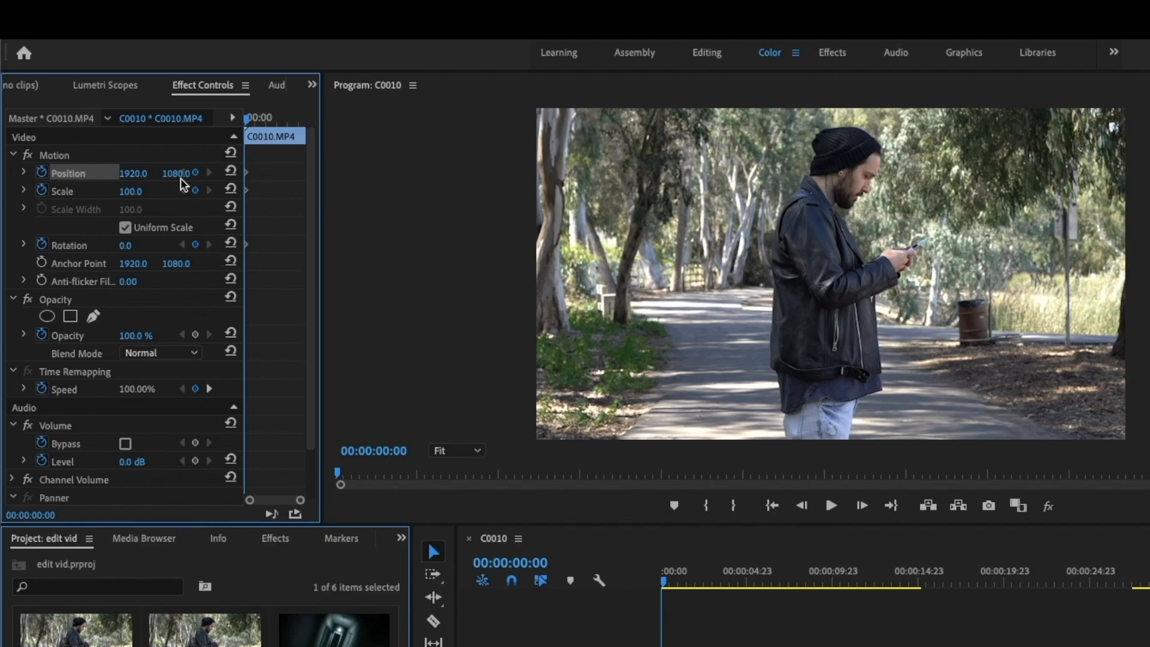
Step: Set the first segment's starting keyframes to scale 156, position 1837, 1519 and rotation -12°
left_click_drag(131, 191, 184, 173)
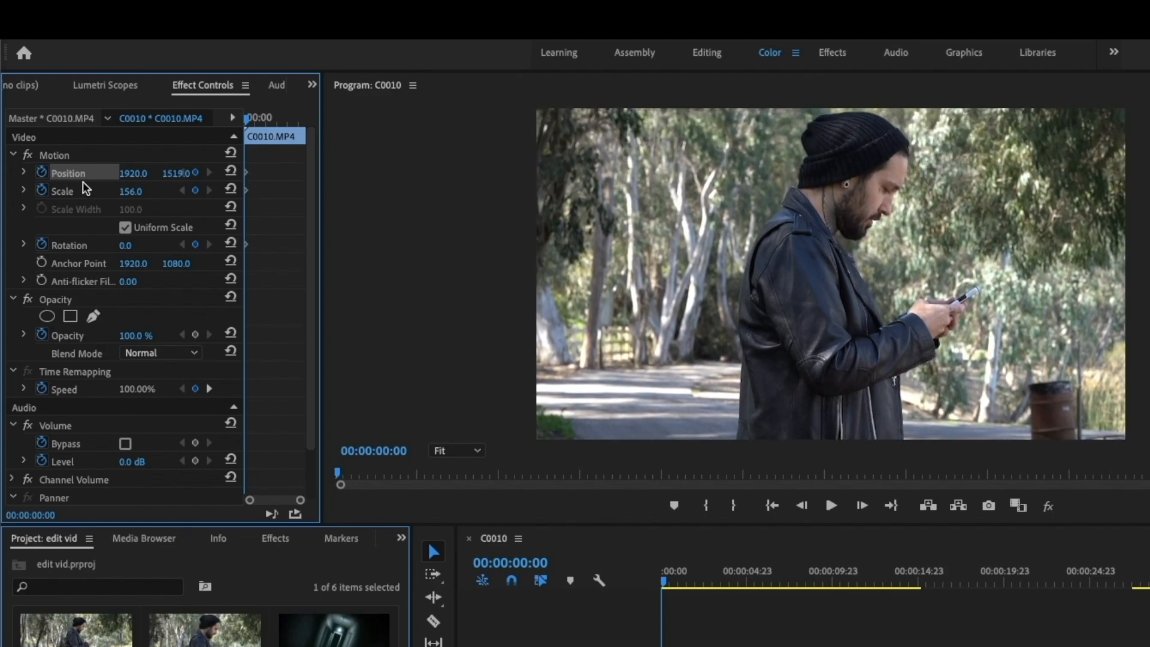
left_click_drag(133, 173, 131, 173)
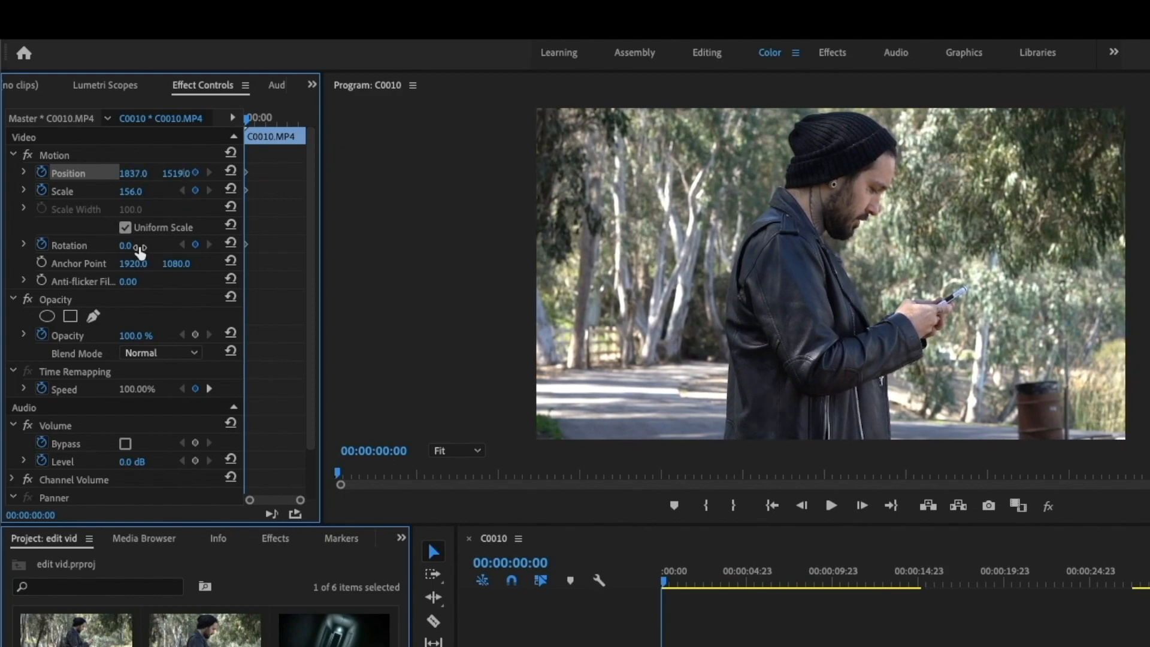
left_click_drag(127, 245, 127, 245)
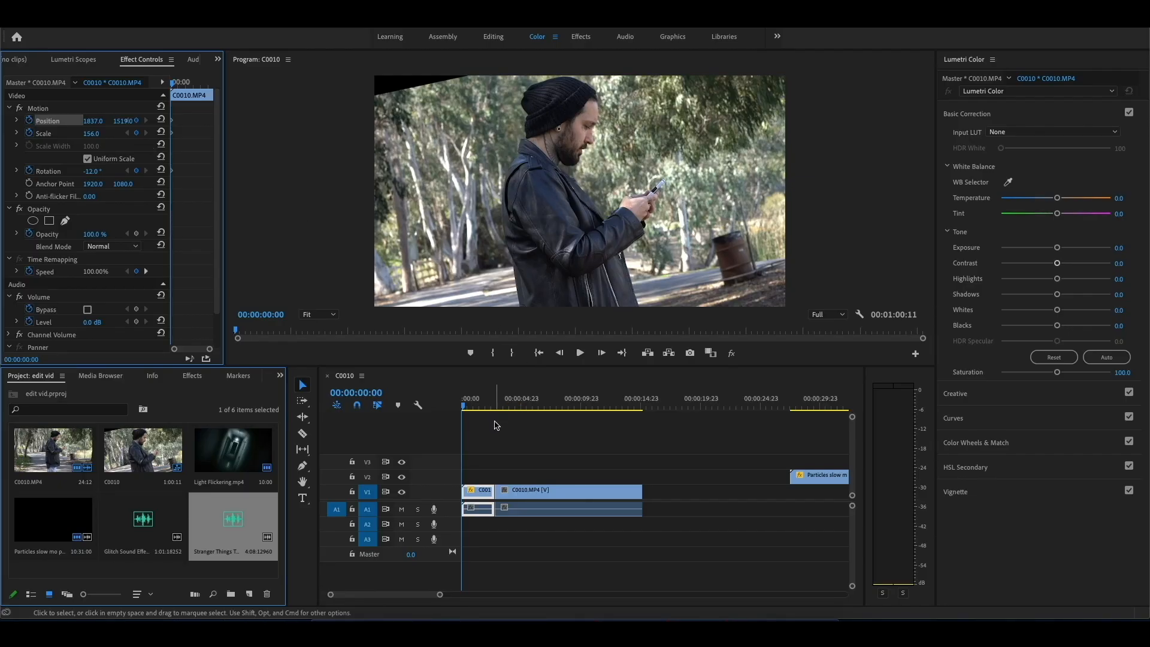
Step: Keyframe the first segment at 00:00:02:17 with rotation 0, scale 100 and horizontal position 1918, moving the image up to fill the frame
left_click_drag(465, 405, 496, 409)
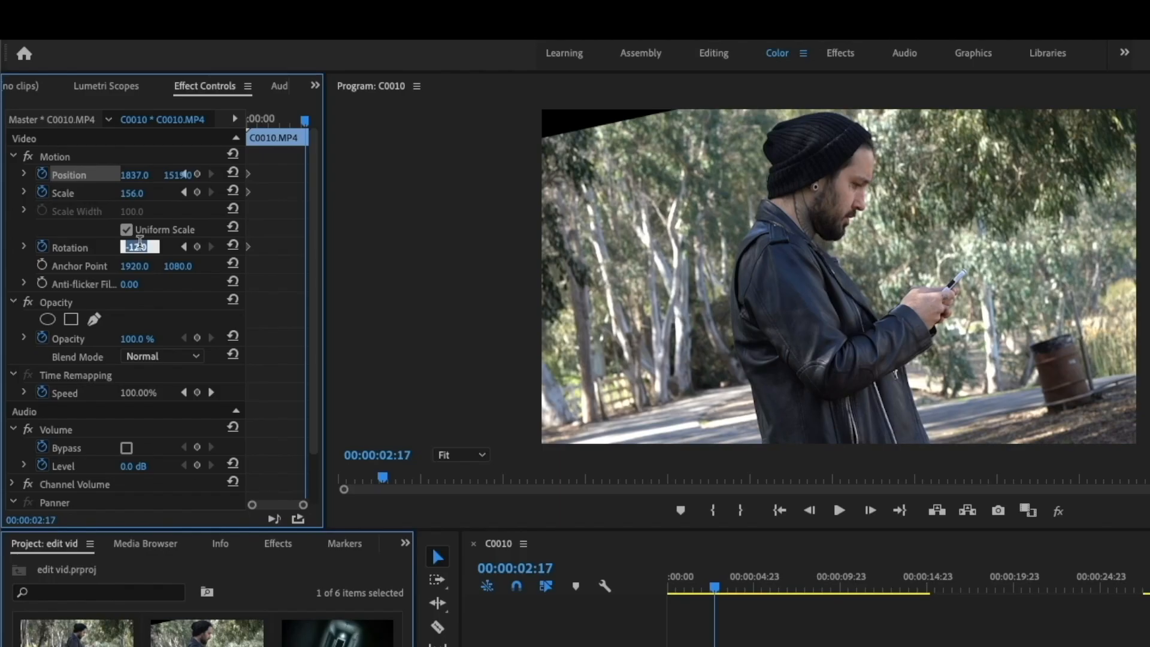
type("0")
key("Return")
left_click_drag(134, 174, 97, 174)
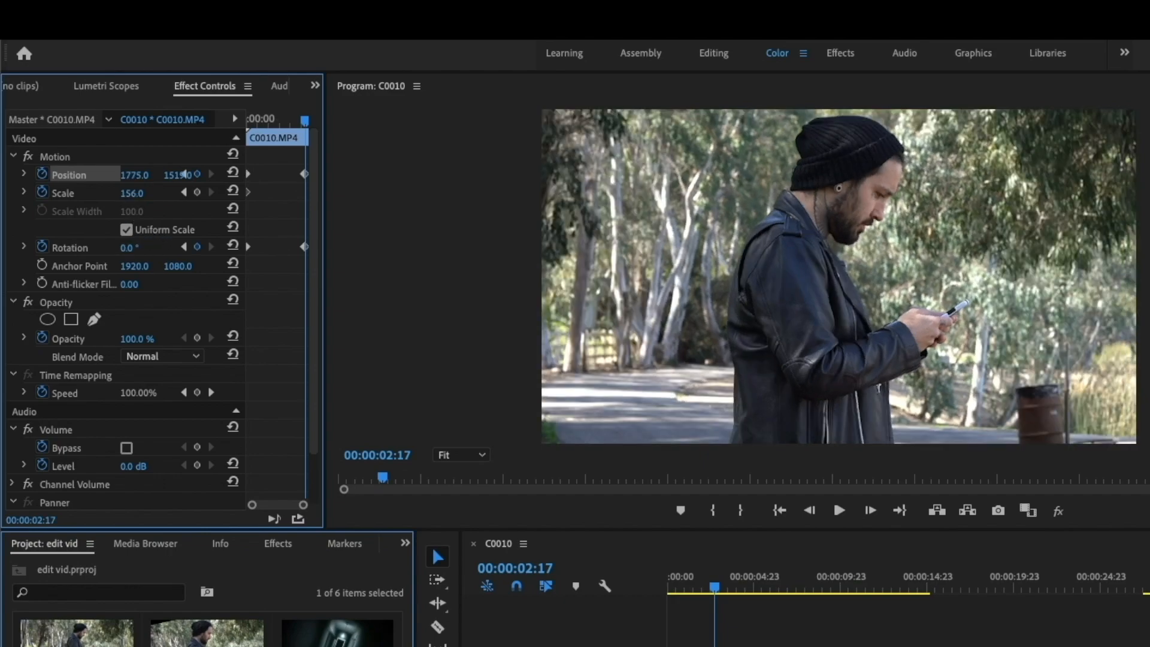
left_click(144, 192)
type("100")
key("Return")
left_click_drag(177, 173, 225, 175)
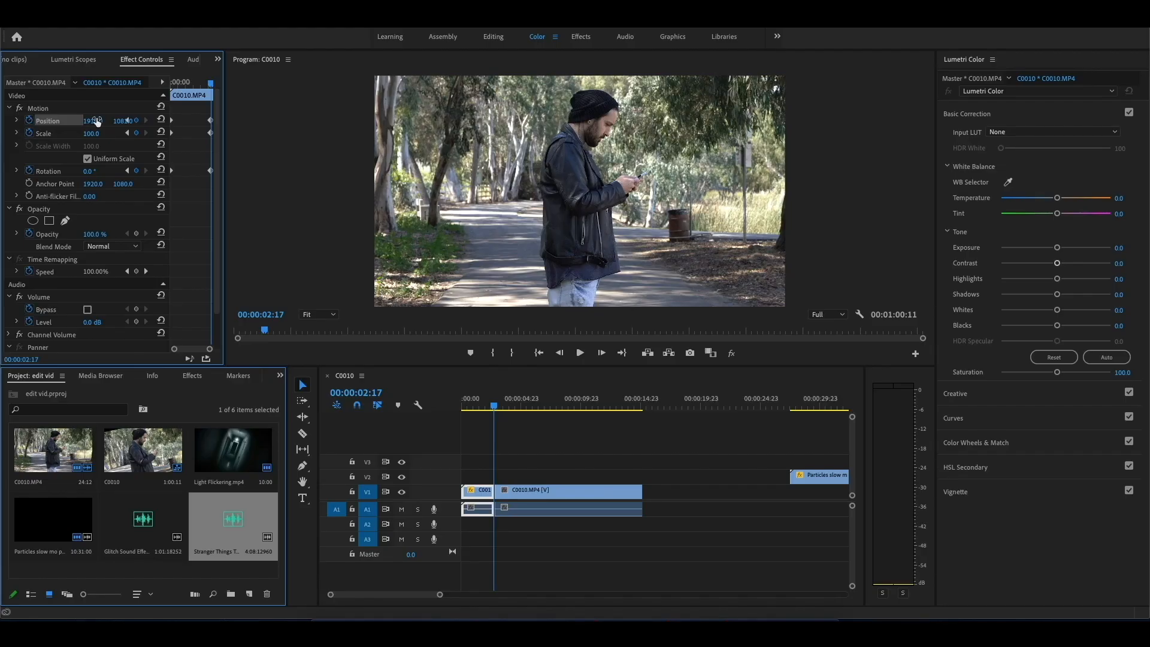
left_click(123, 121)
Step: Play back the animated zoom-out from the start of the sequence and return to the first frame
left_click_drag(473, 406, 439, 412)
key("space")
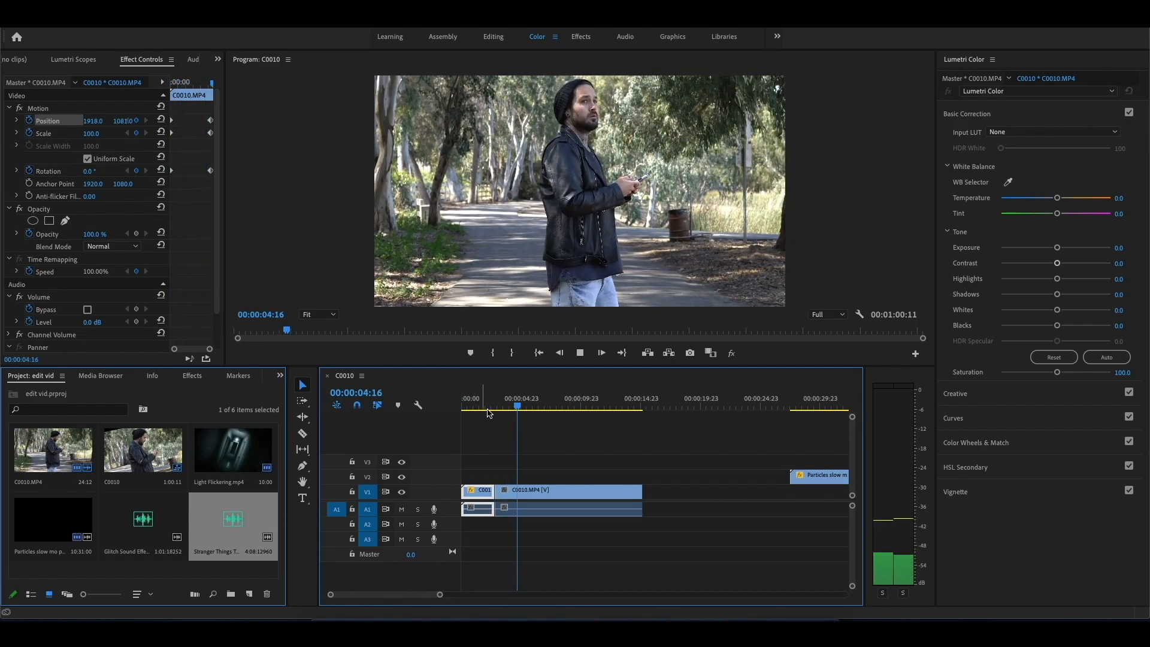
key("space")
left_click_drag(480, 399, 453, 402)
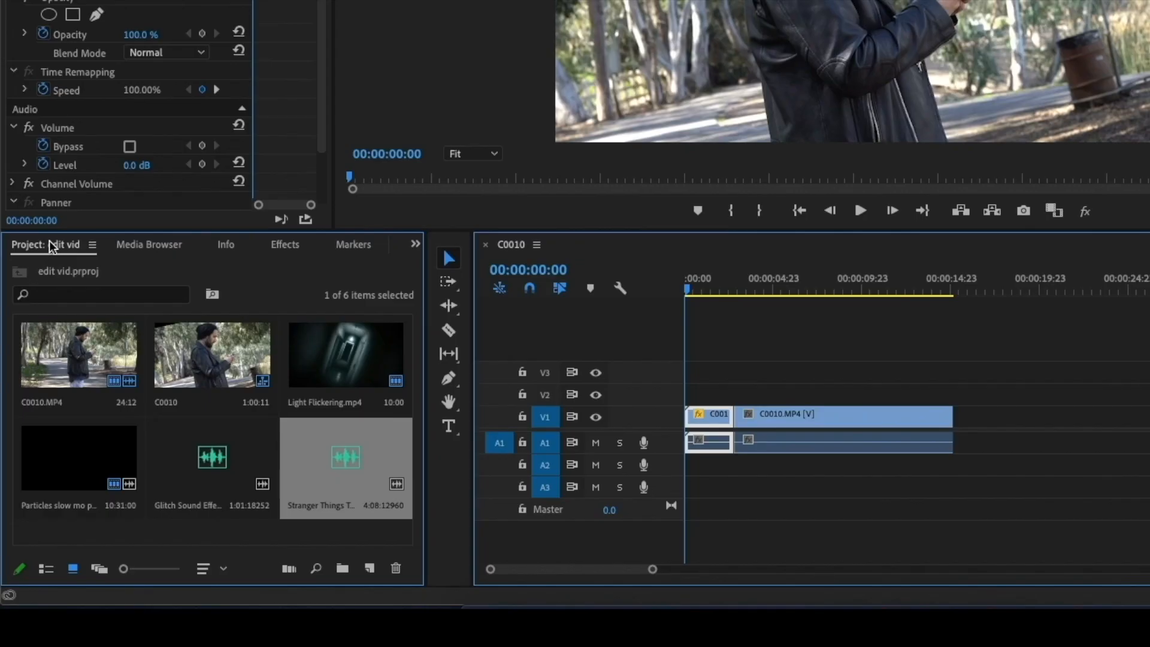
Step: Create a 3840 × 2160 adjustment layer at 23.976 fps and place it on V2 across both C0010.MP4 segments
left_click(31, 375)
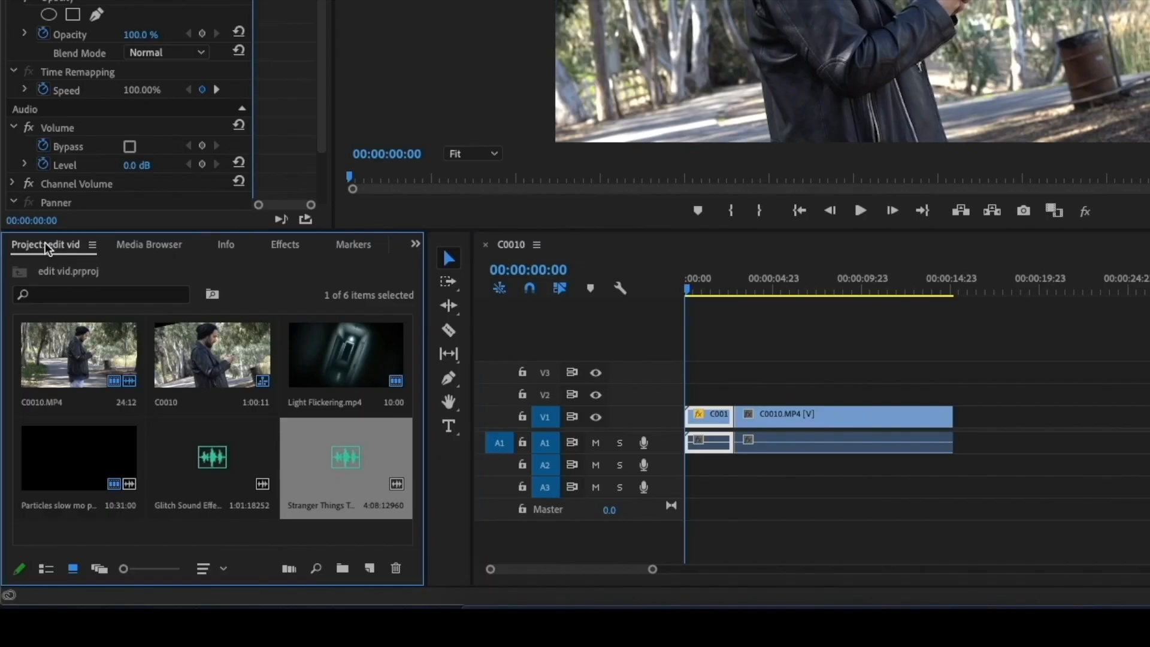
left_click(370, 567)
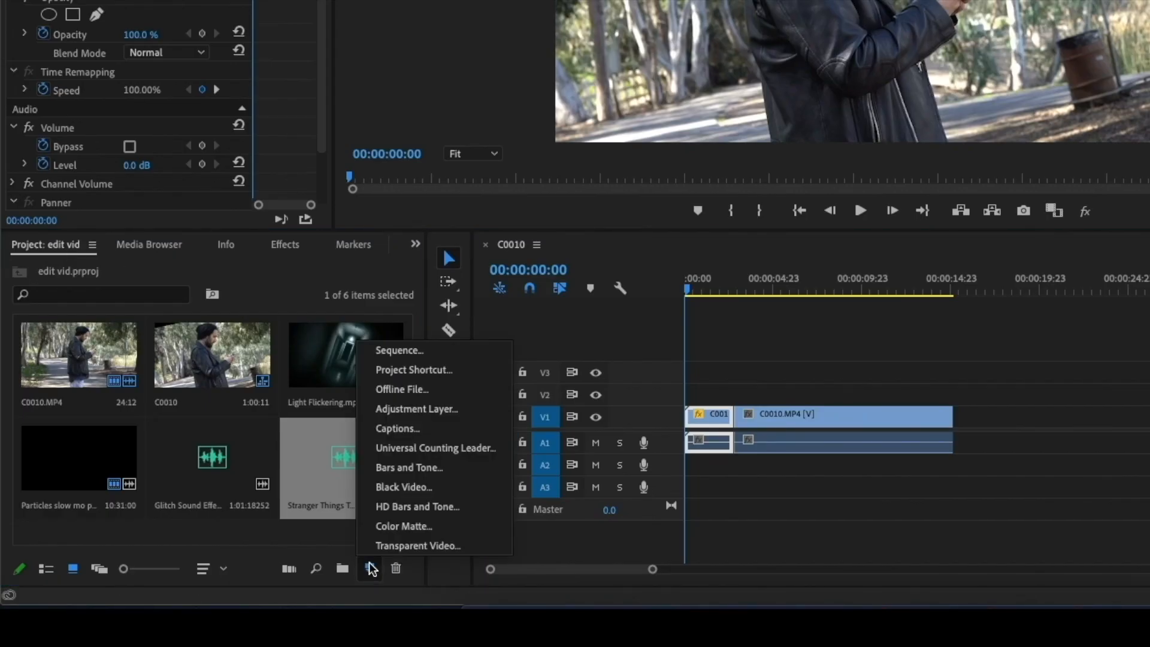
left_click(418, 409)
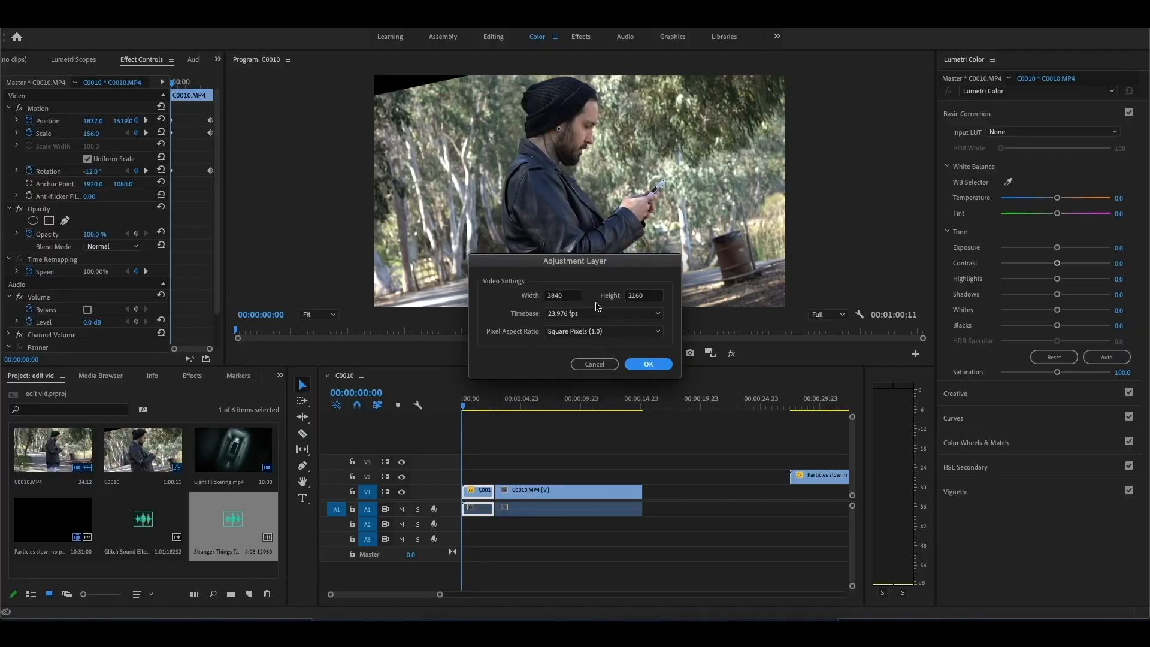
left_click(644, 365)
left_click_drag(246, 498, 641, 477)
left_click(502, 474)
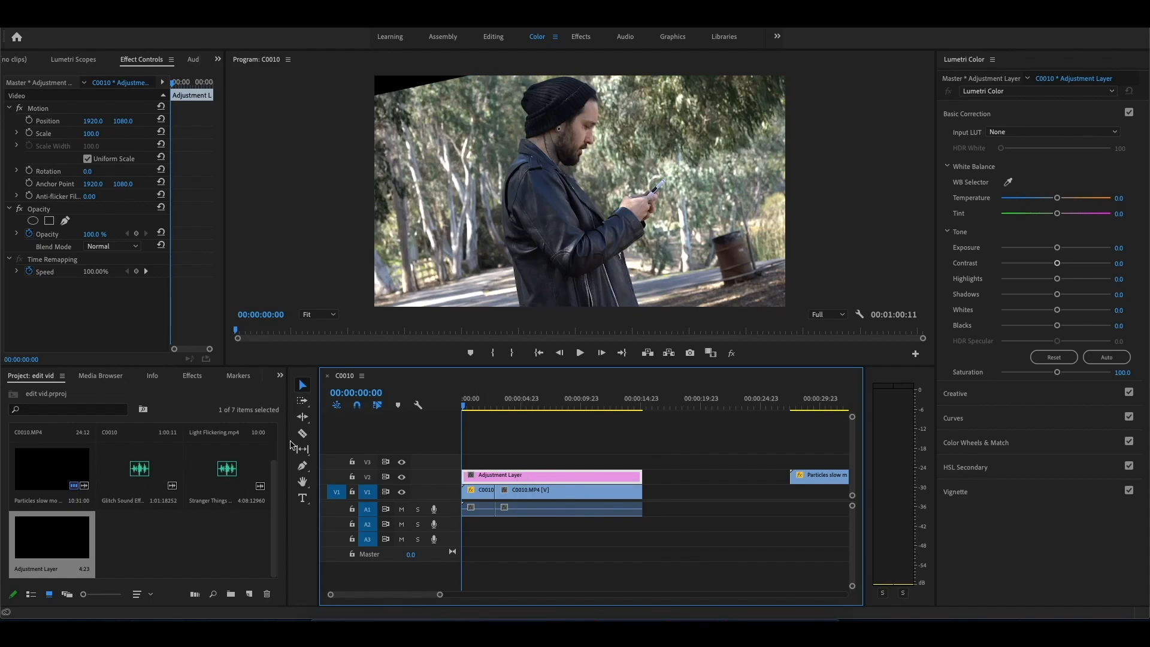
Step: Find the Crop video effect and apply it to the adjustment layer on V2
left_click(193, 376)
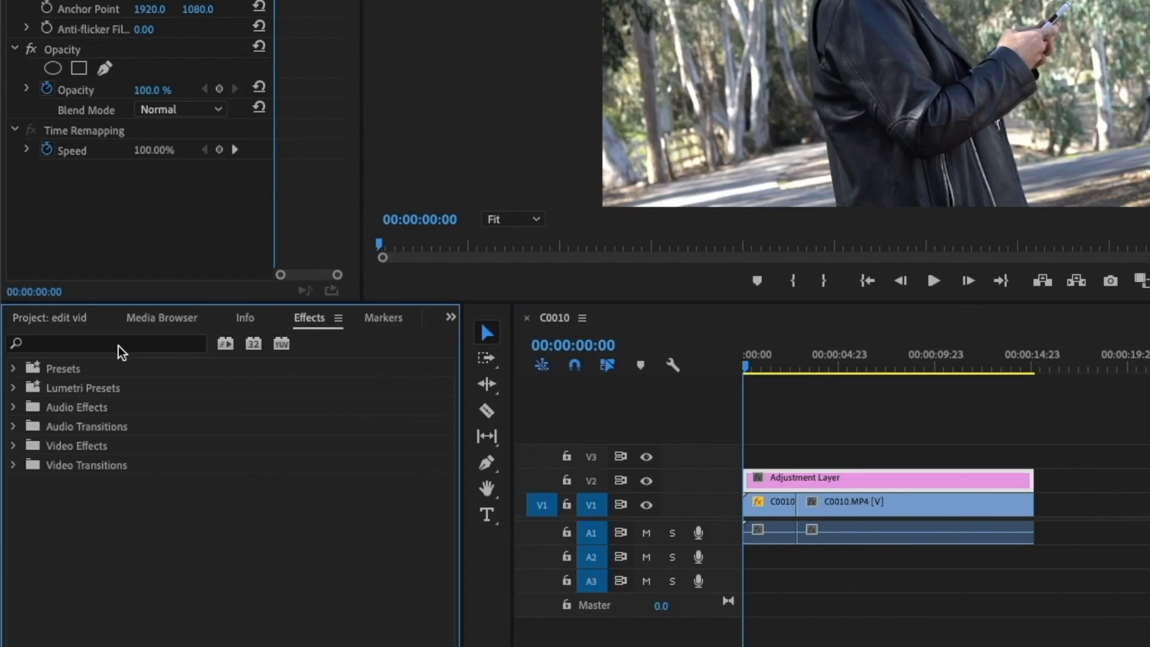
left_click(118, 346)
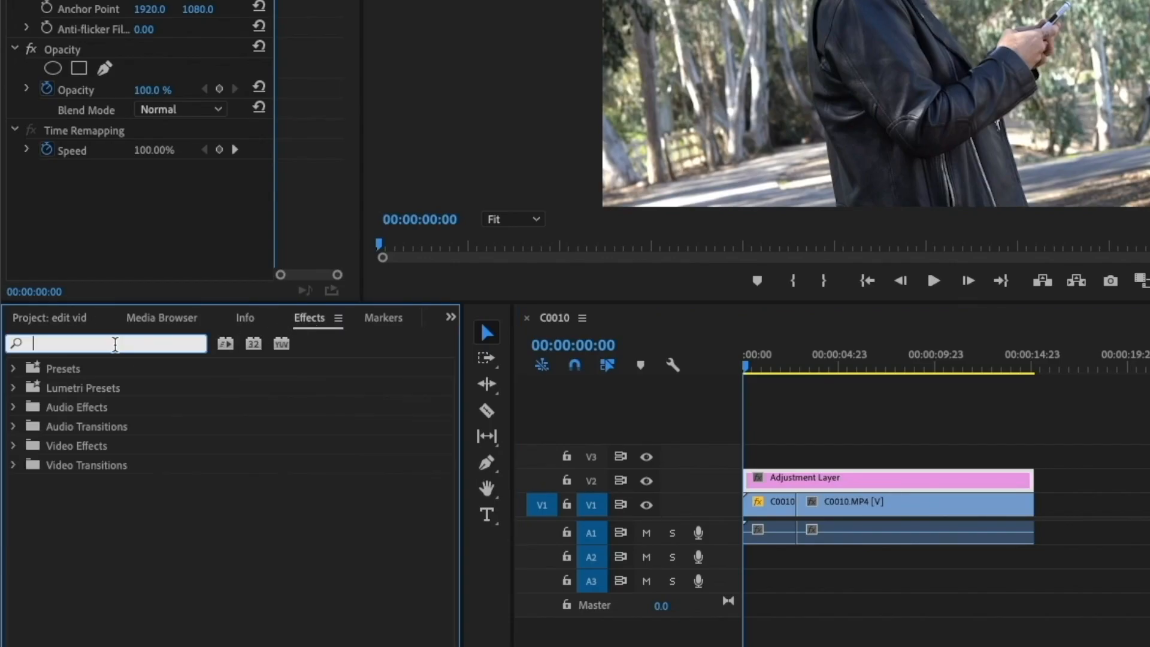
type("cro")
type("p")
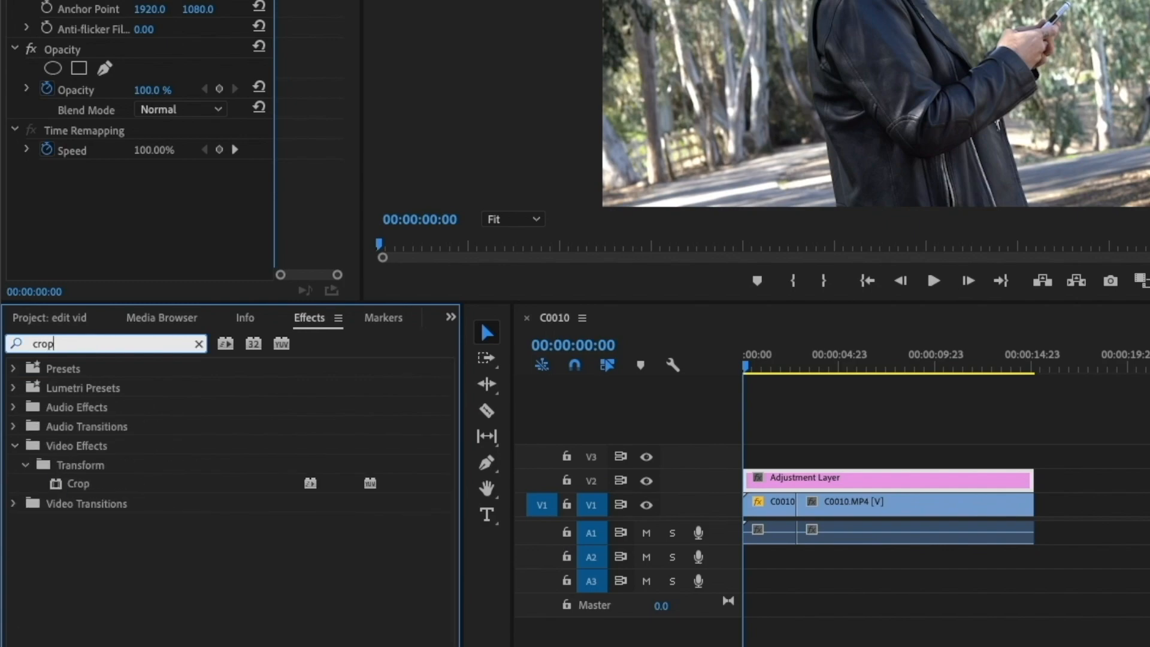
left_click_drag(84, 480, 726, 470)
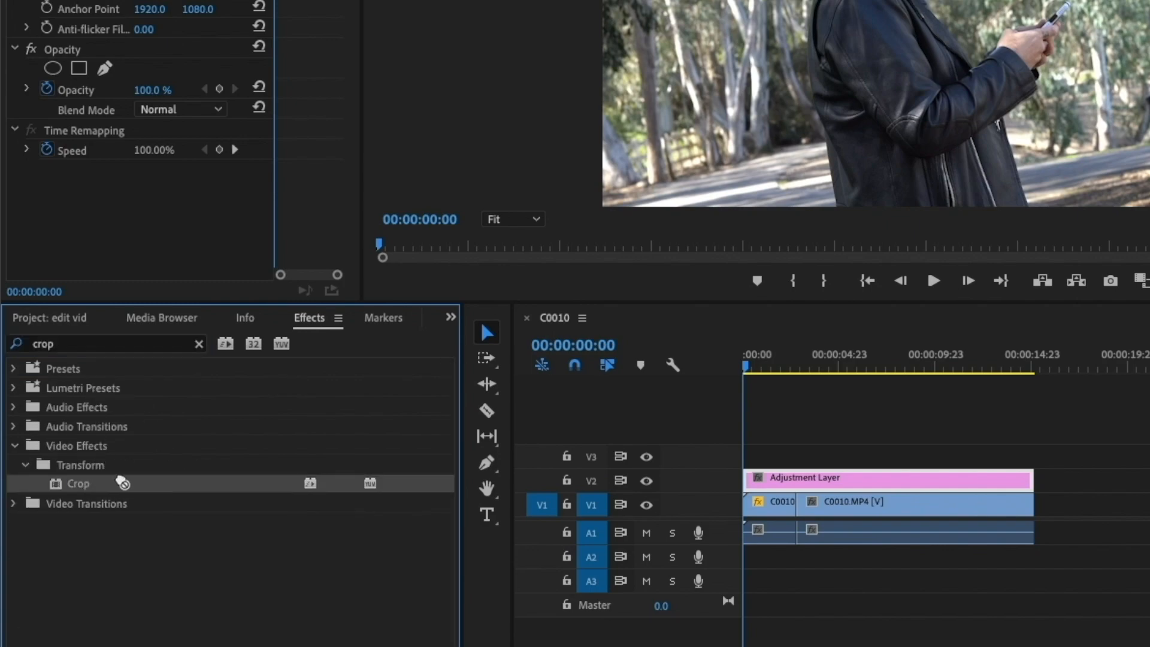
left_click_drag(451, 470, 496, 477)
left_click(487, 479)
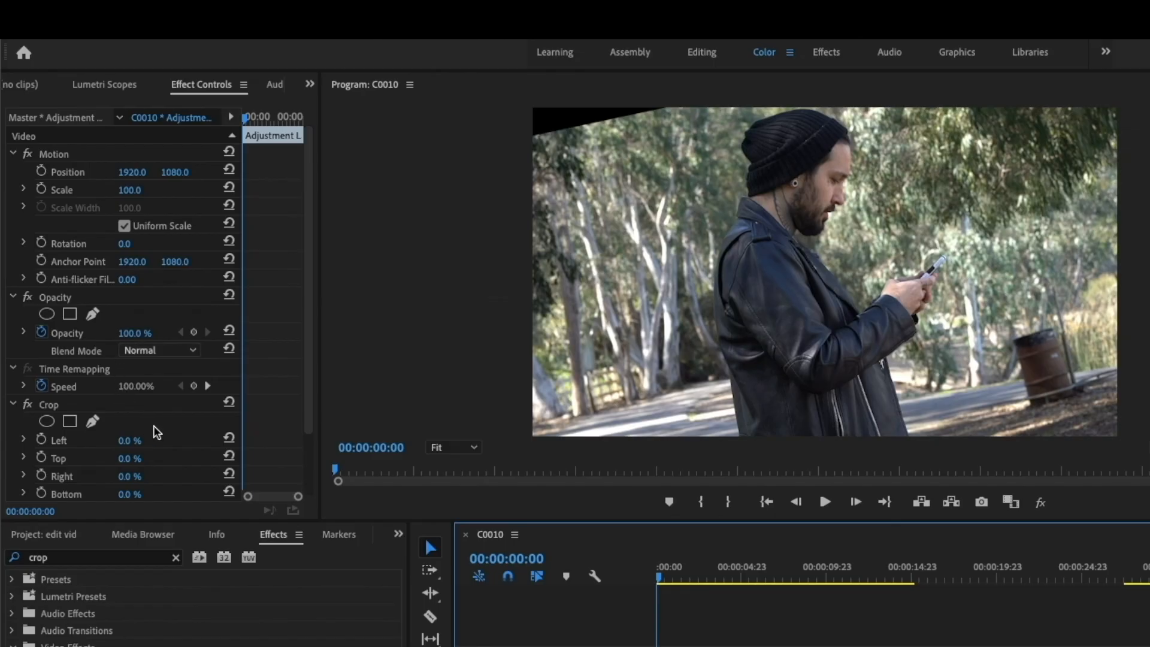
Step: Set the adjustment layer's Crop to 11.8% at the top and 11.8% at the bottom for letterbox bars
scroll(99, 291, "down", 3)
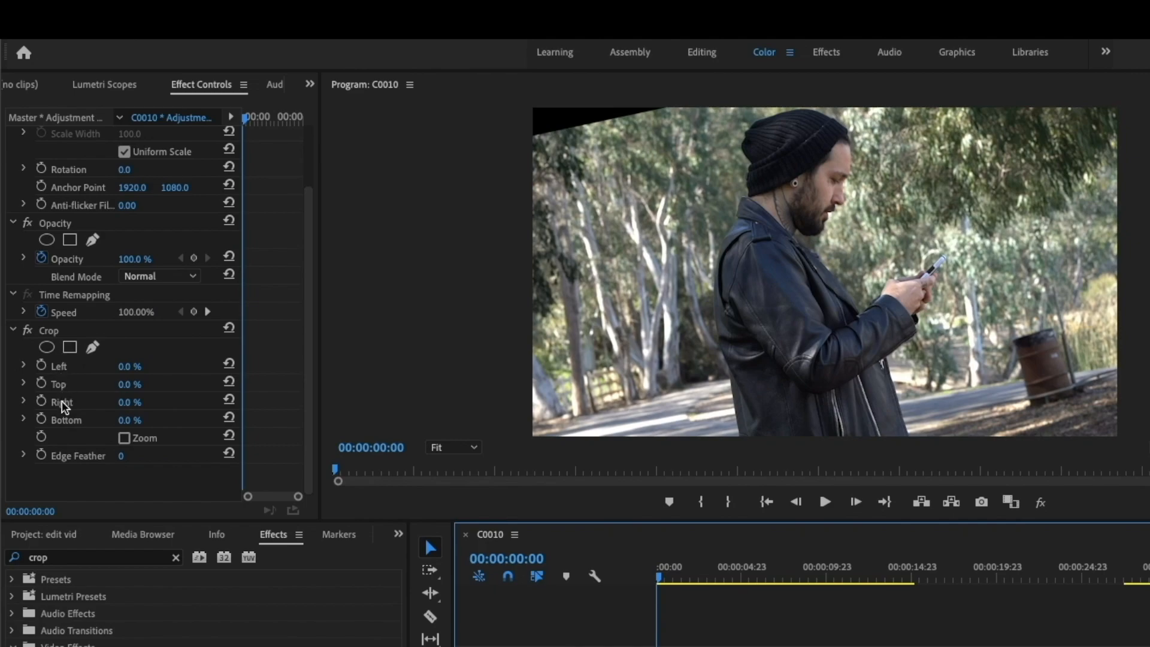
left_click(132, 384)
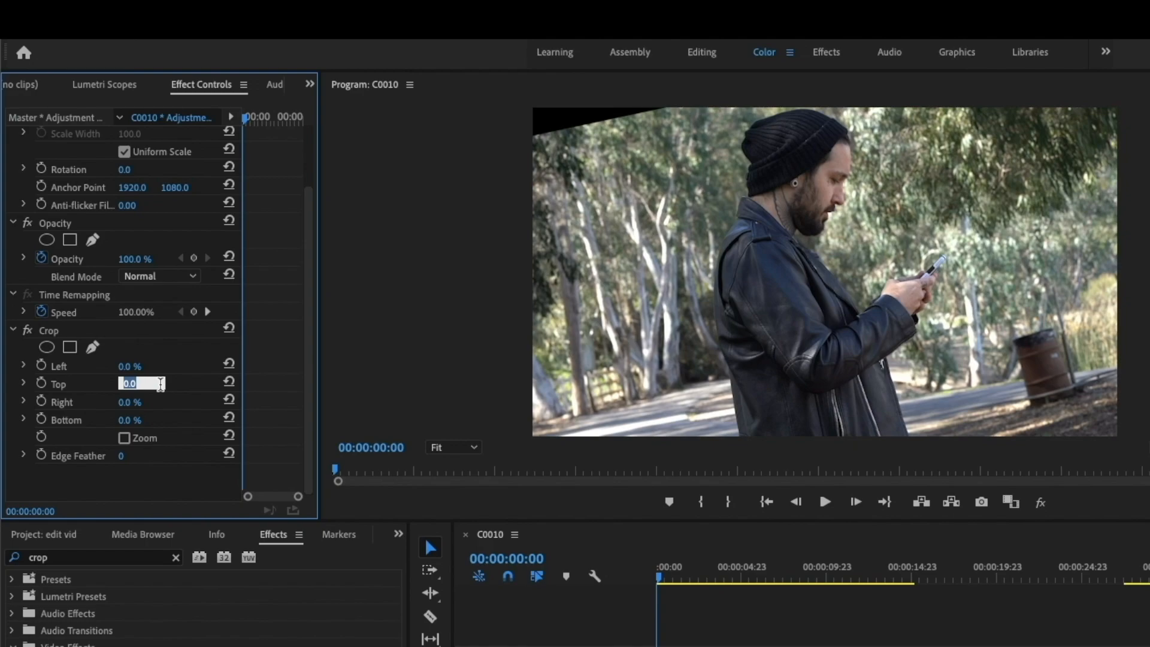
key("Return")
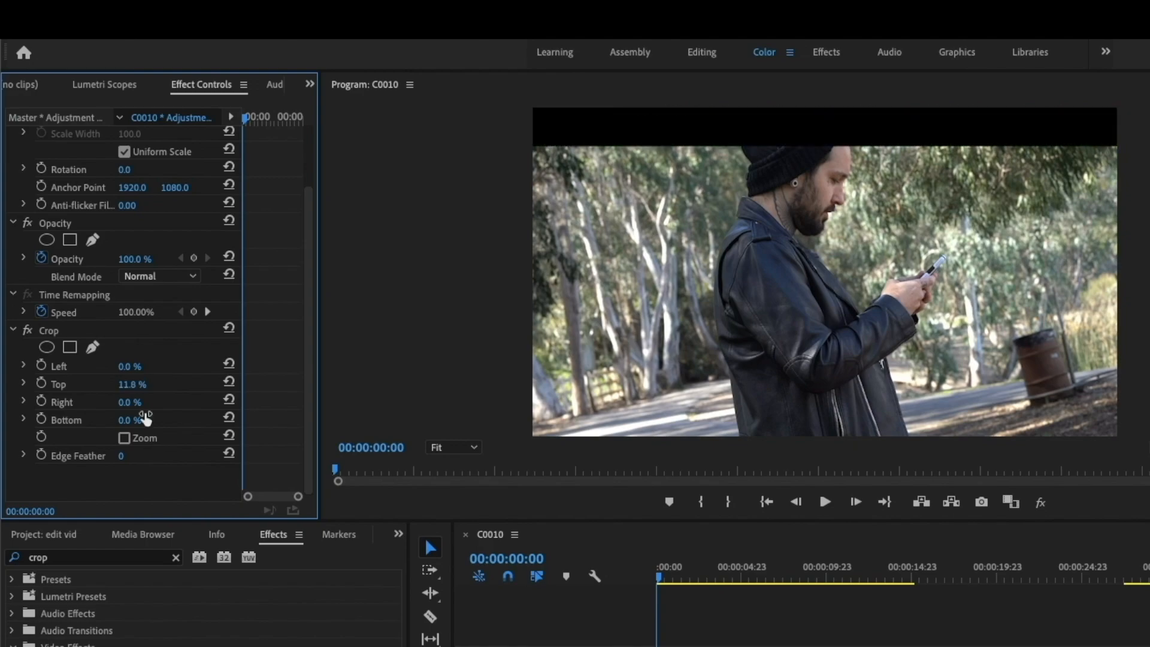
left_click(128, 420)
type("11.8")
key("Return")
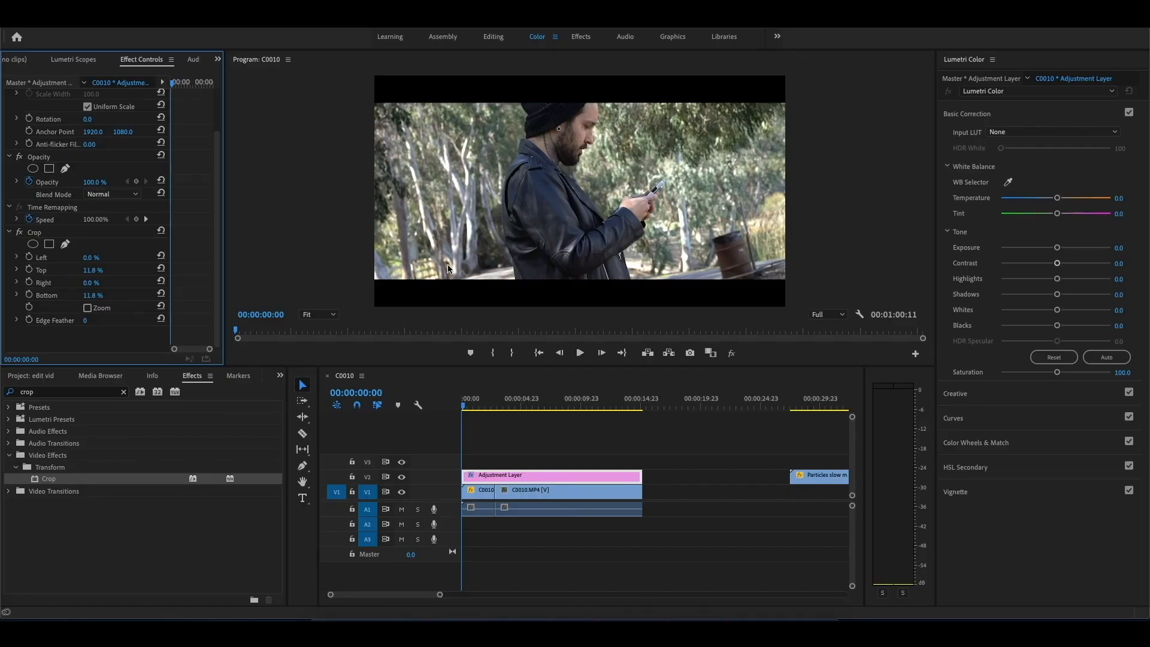
Step: Nest the first C0010.MP4 segment on V1 as Nested Sequence 01
left_click(479, 491)
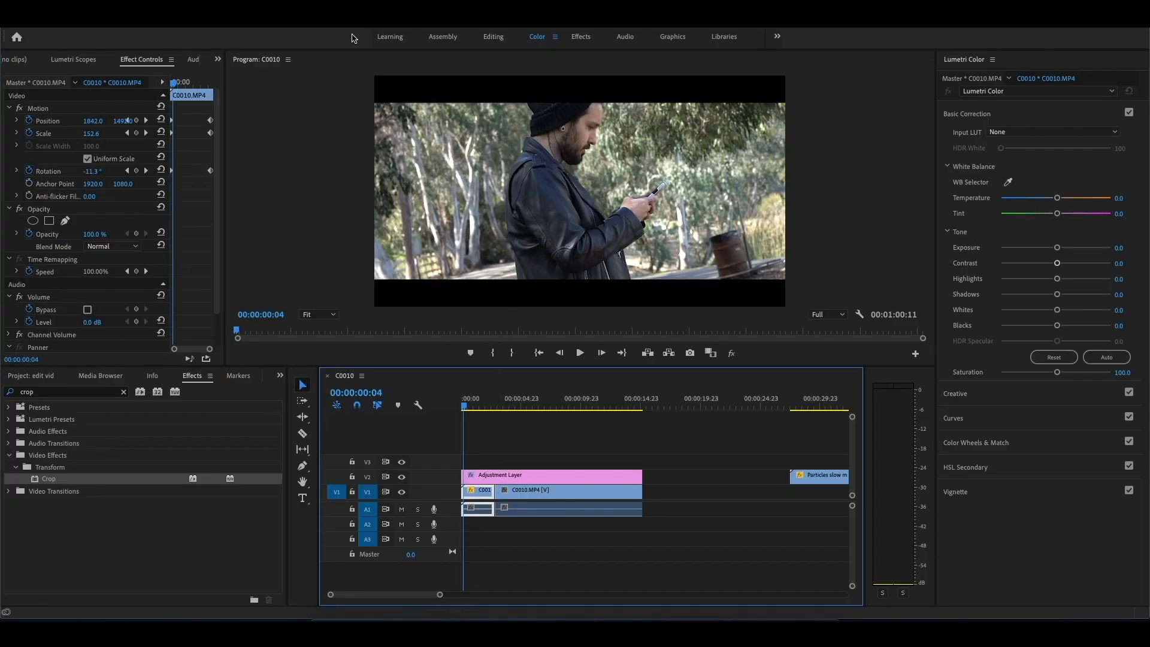
left_click(191, 8)
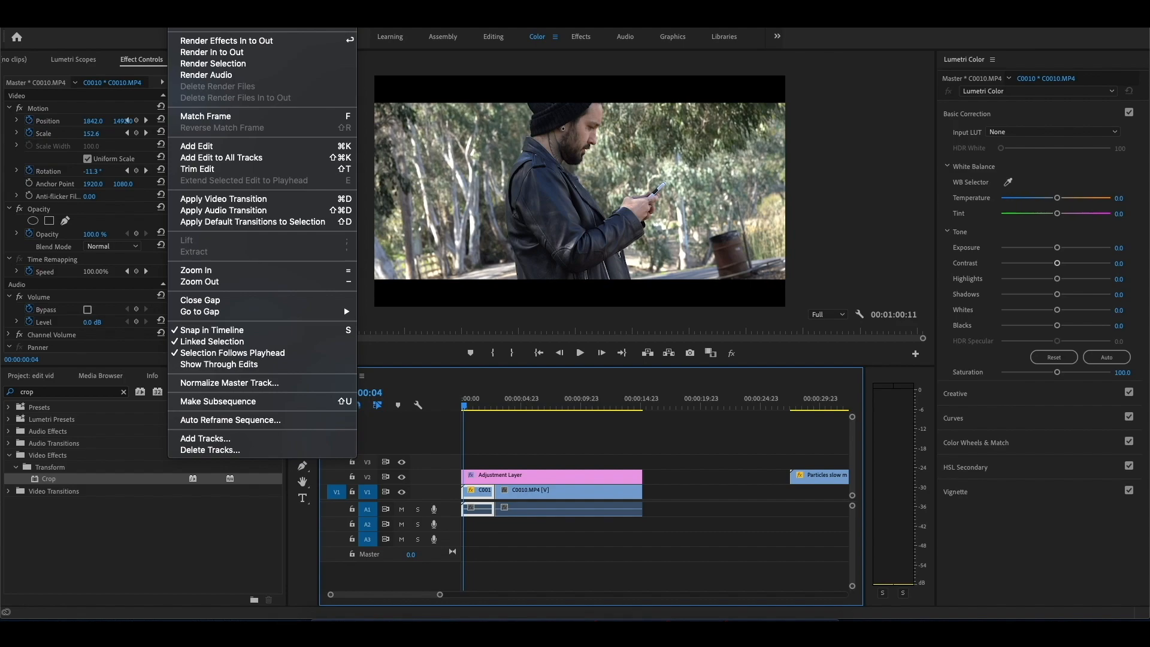
mouse_move(157, 9)
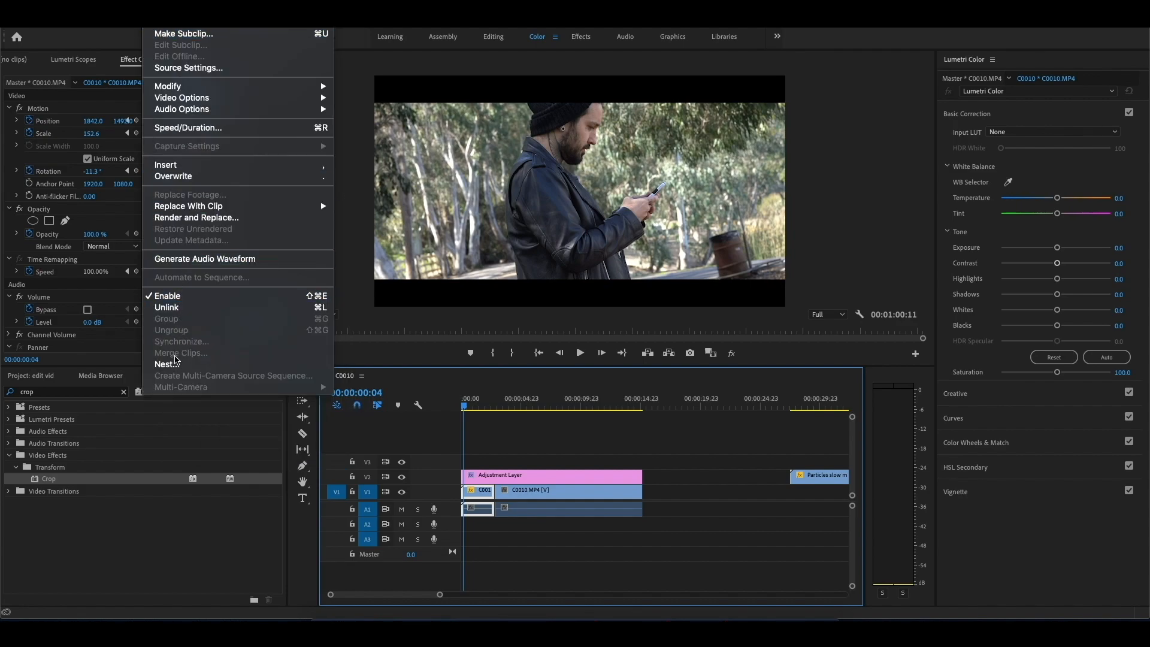
left_click(175, 362)
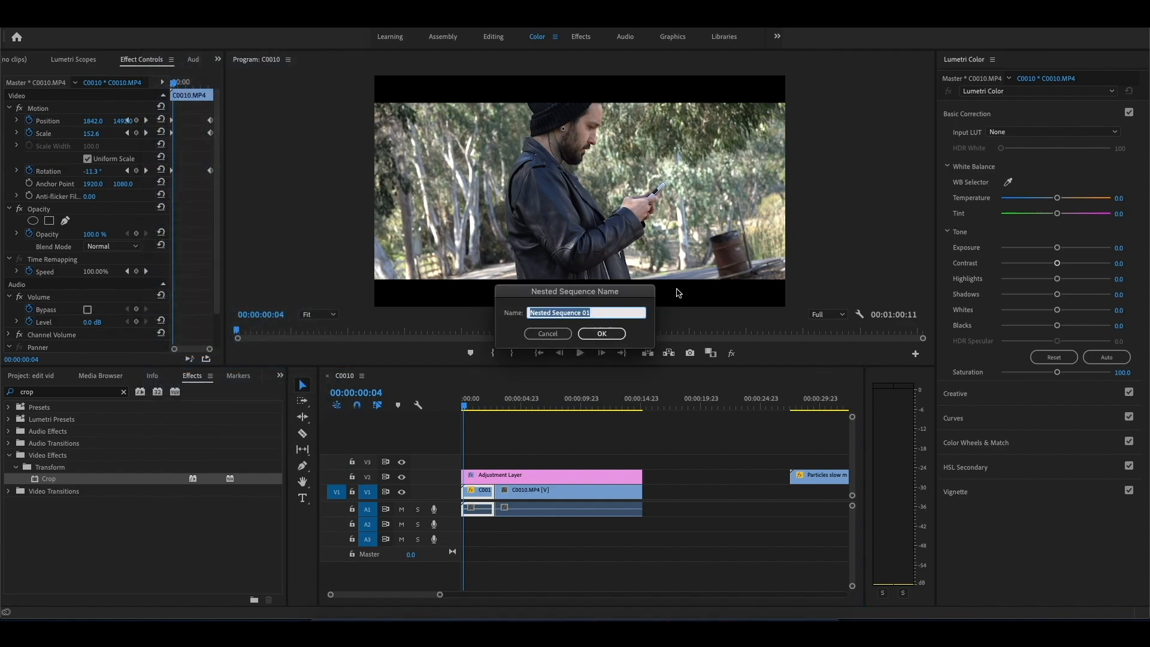
left_click(593, 333)
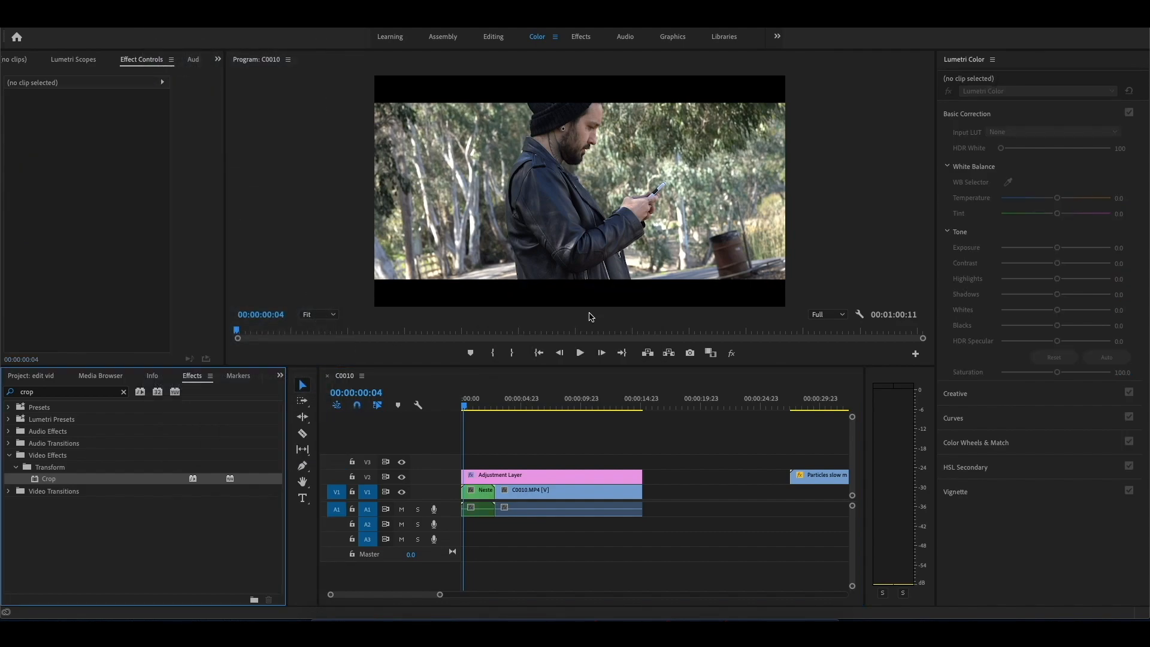
Step: Animate Nested Sequence 01's vertical position with keyframes from its first frame, reaching 1289.0 at its end
left_click(461, 407)
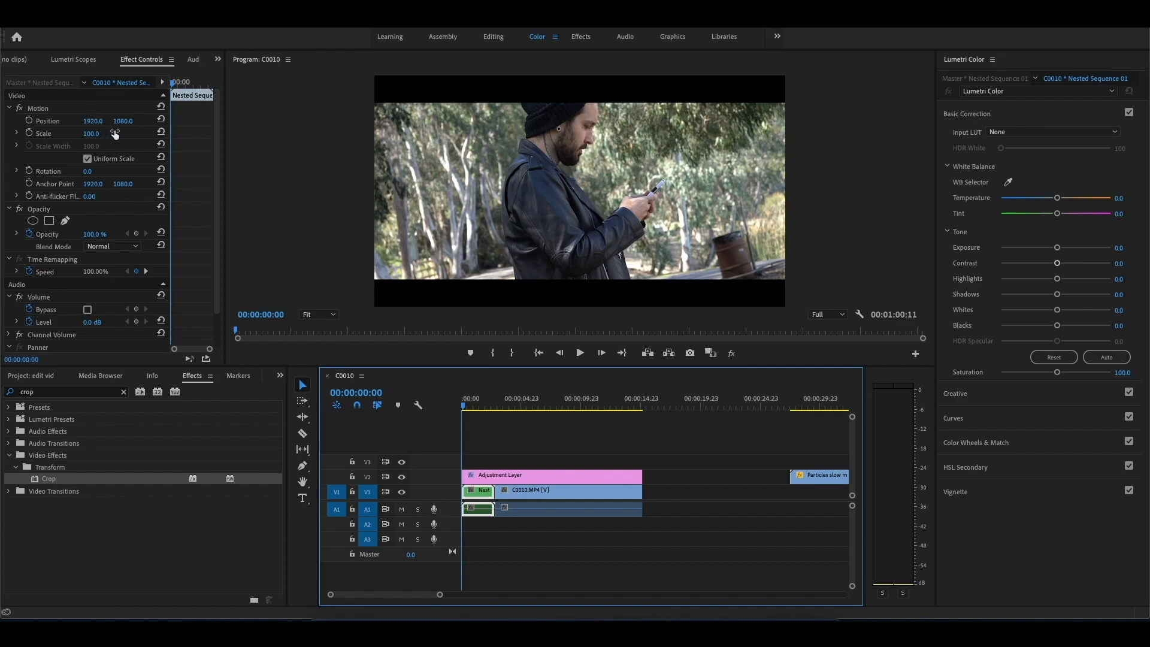
left_click_drag(122, 123, 195, 123)
left_click(530, 451)
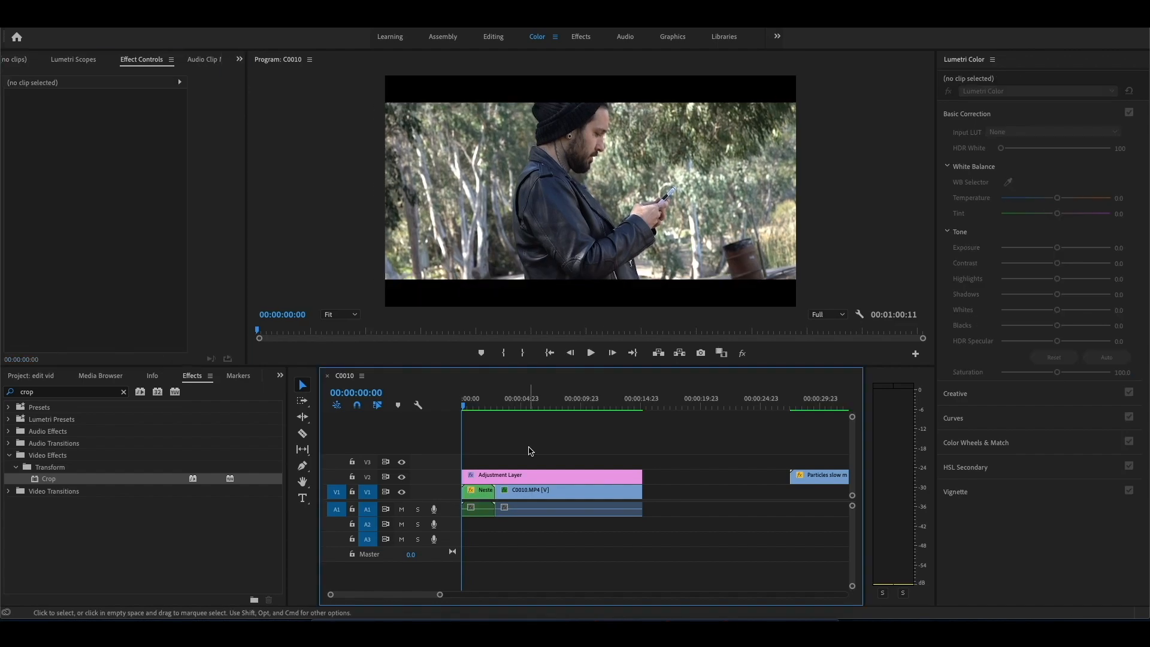
Step: Grade the second C0010.MP4 clip with Temperature -100, Contrast 52.2, Shadows -59.8 and Exposure -0.9
left_click(523, 493)
left_click(503, 406)
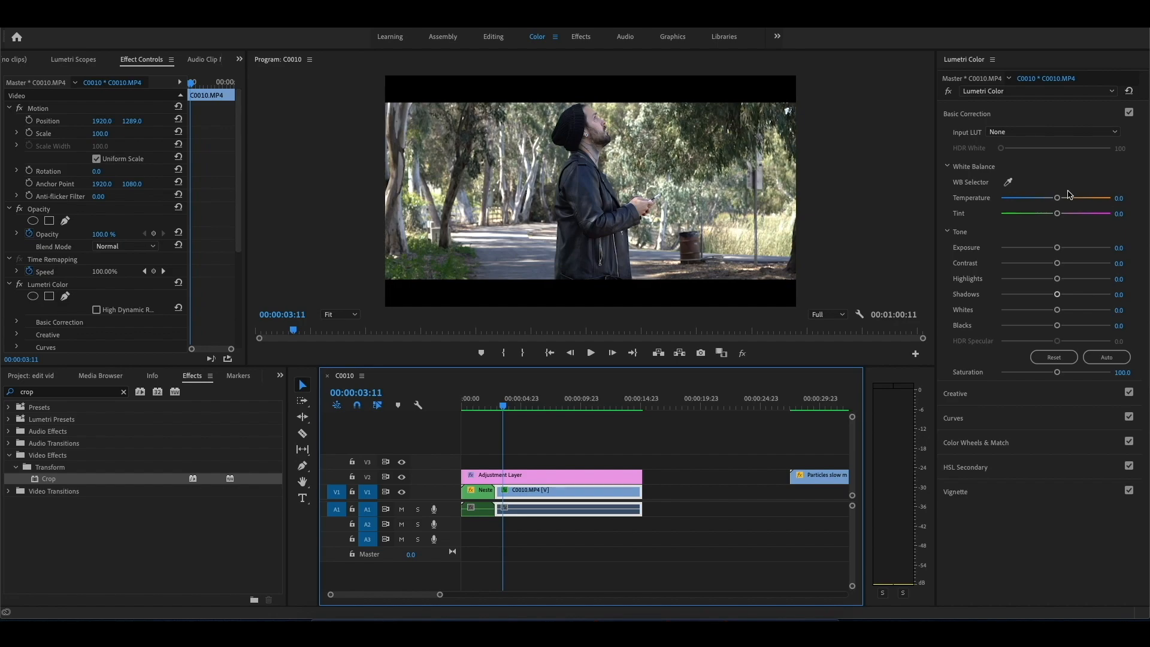
left_click_drag(1056, 197, 996, 206)
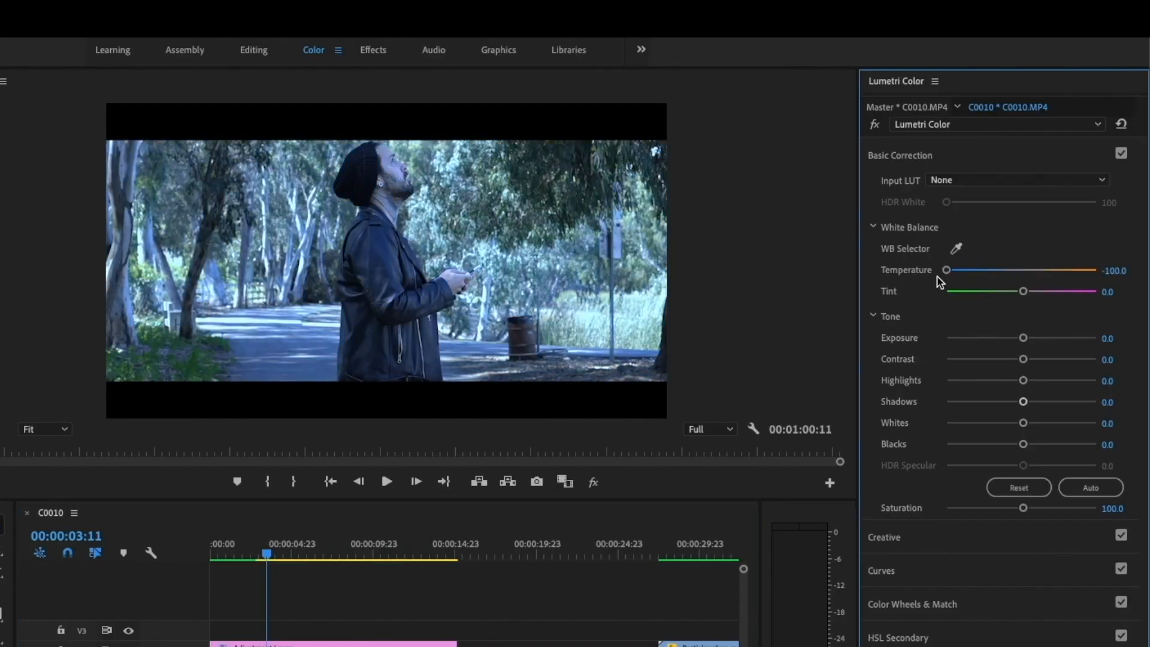
left_click_drag(1052, 359, 1060, 360)
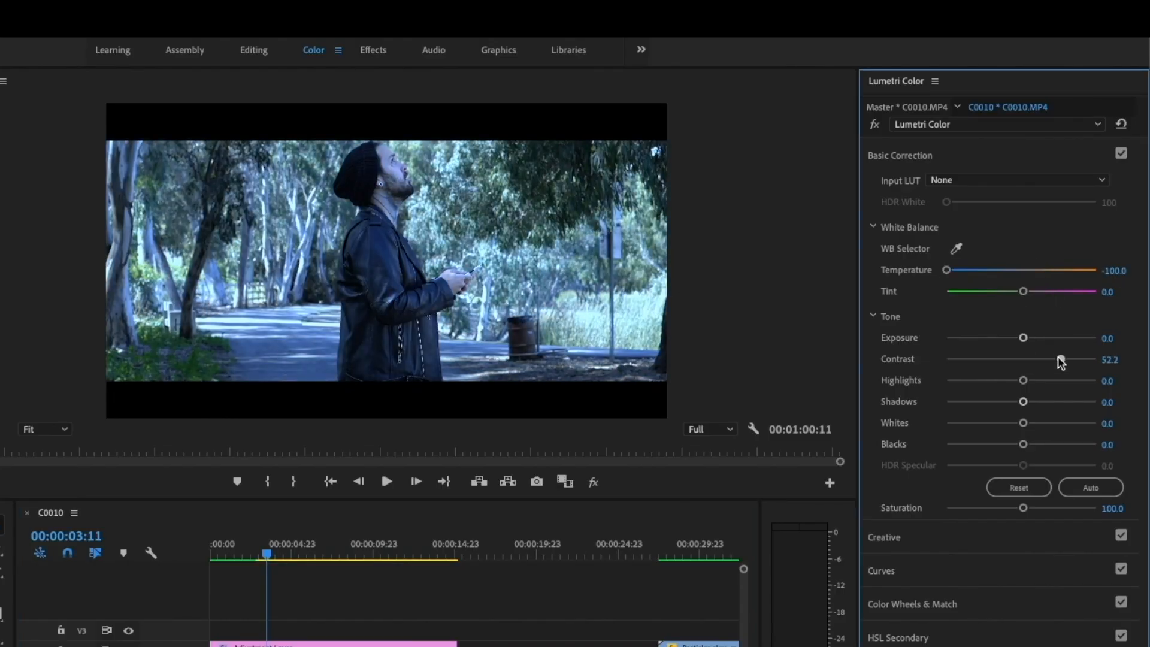
left_click_drag(1023, 402, 976, 405)
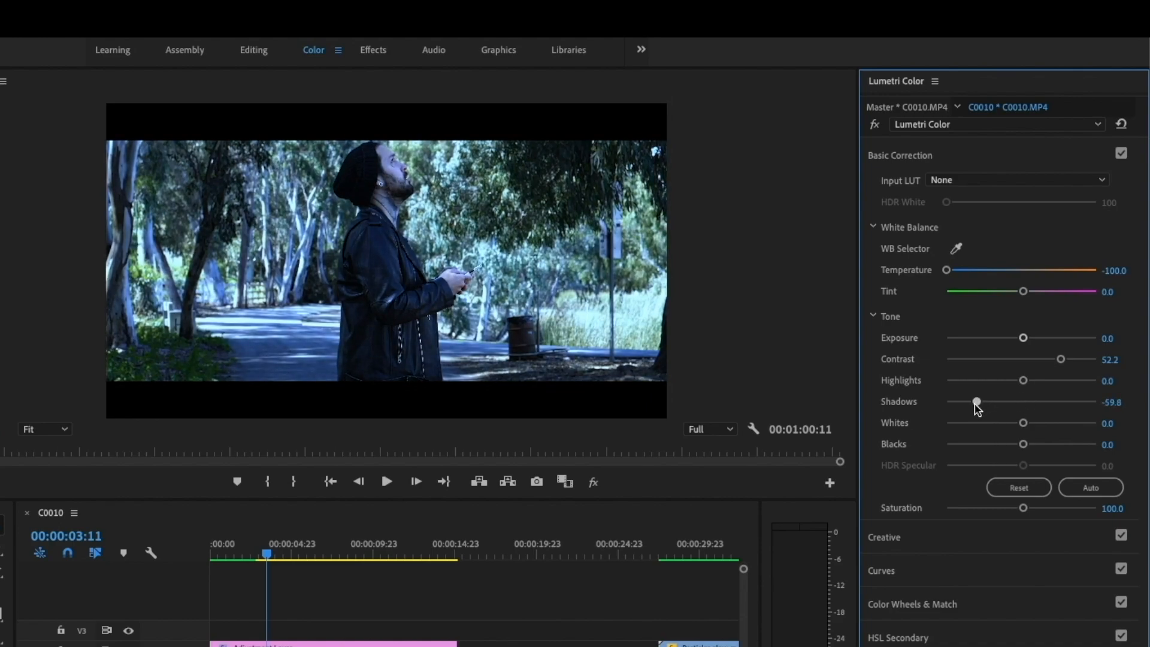
left_click_drag(1024, 338, 1012, 339)
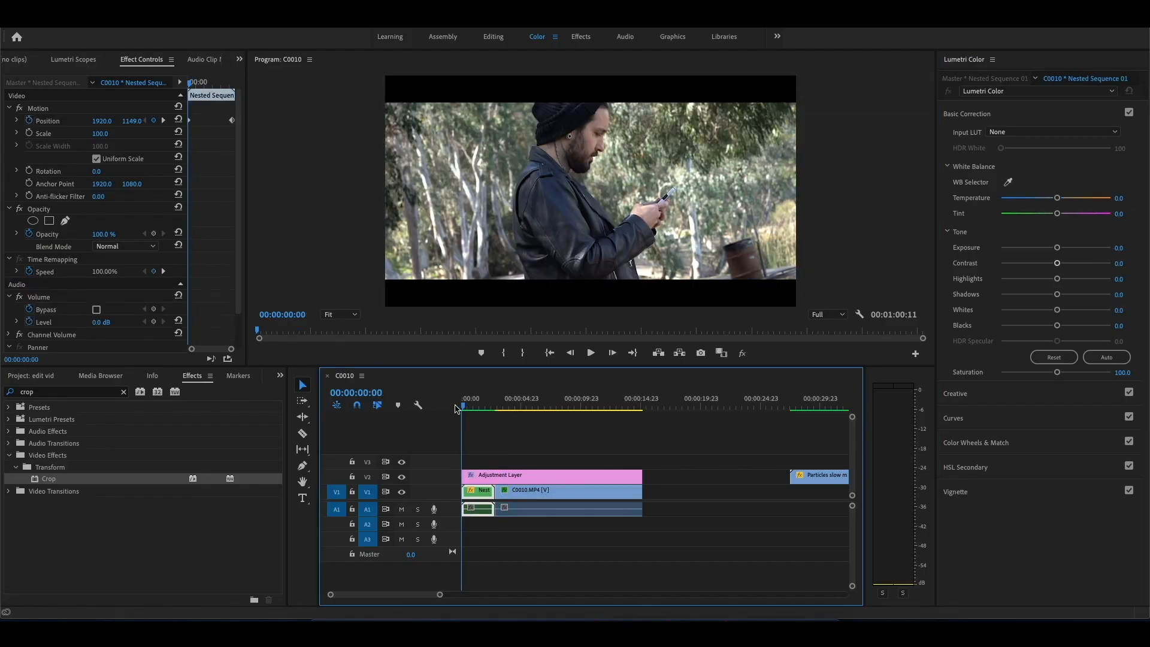
Step: Play back the transition from the nested sequence into the graded clip and park the playhead at 00:00:06:07
key("space")
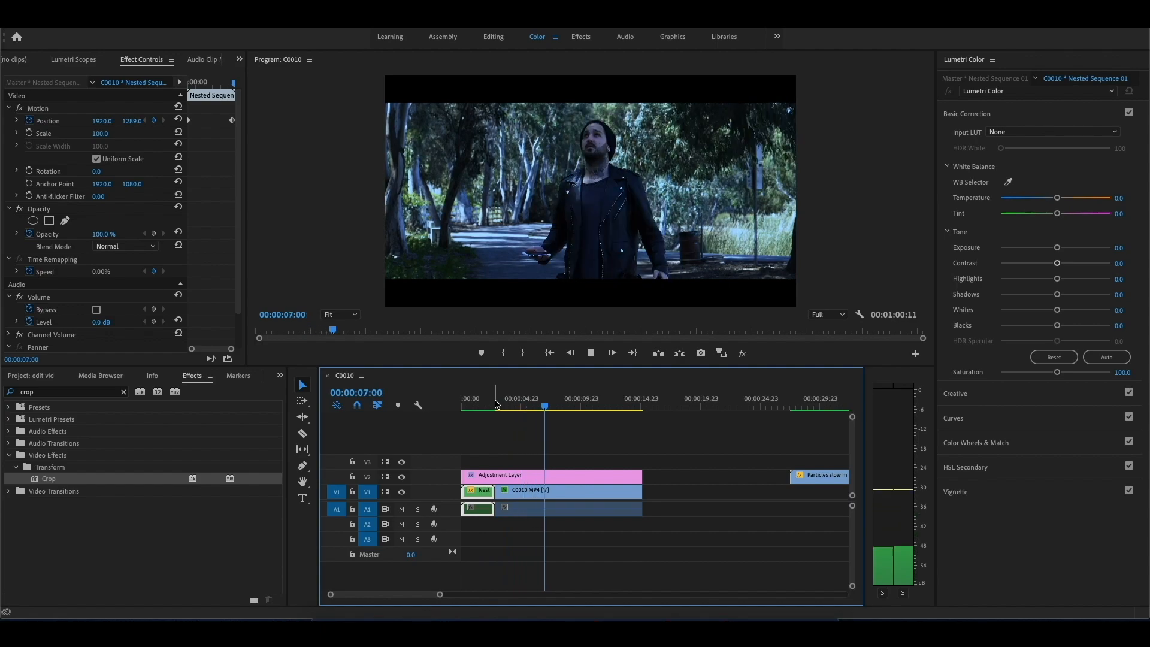
key("space")
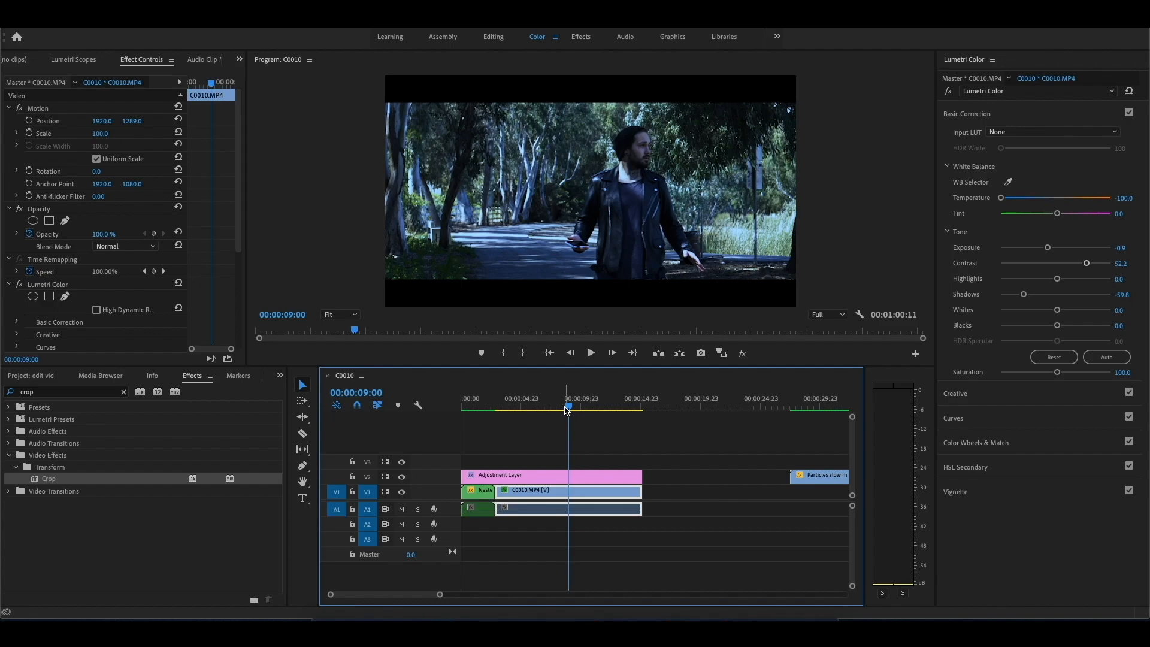
left_click_drag(568, 407, 537, 409)
Step: Move the adjustment layer to V4 and place Particles slow mo pack 2.mp4 on V2, trimmed to match the second C0010.MP4 clip
left_click_drag(521, 477, 520, 456)
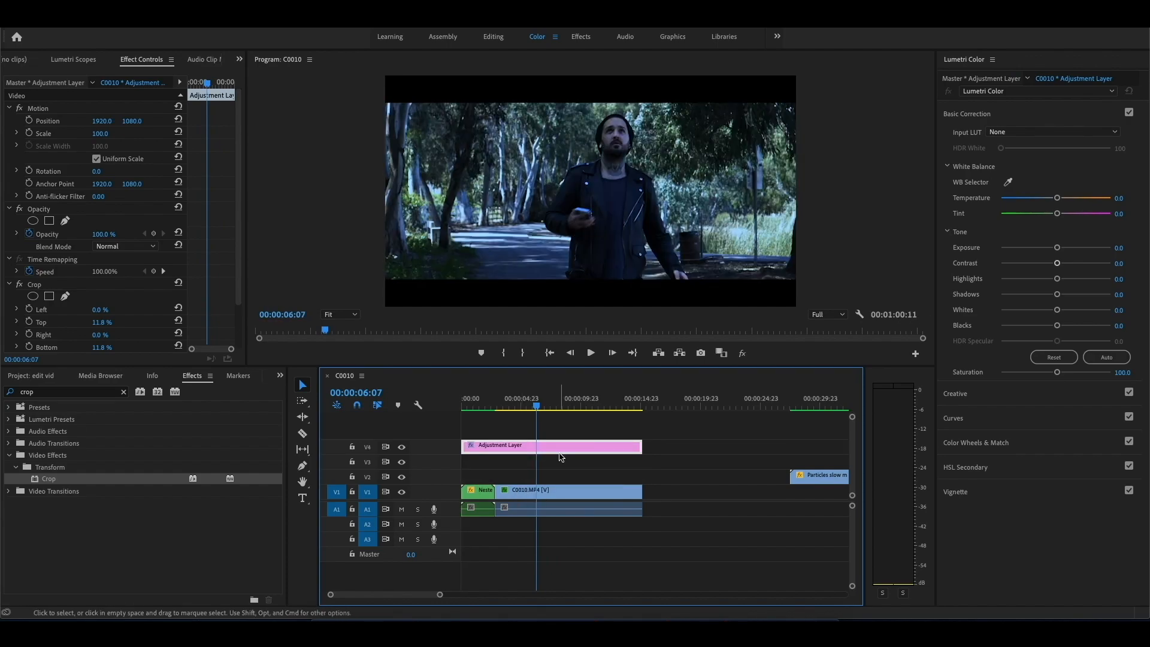
left_click_drag(804, 479, 514, 479)
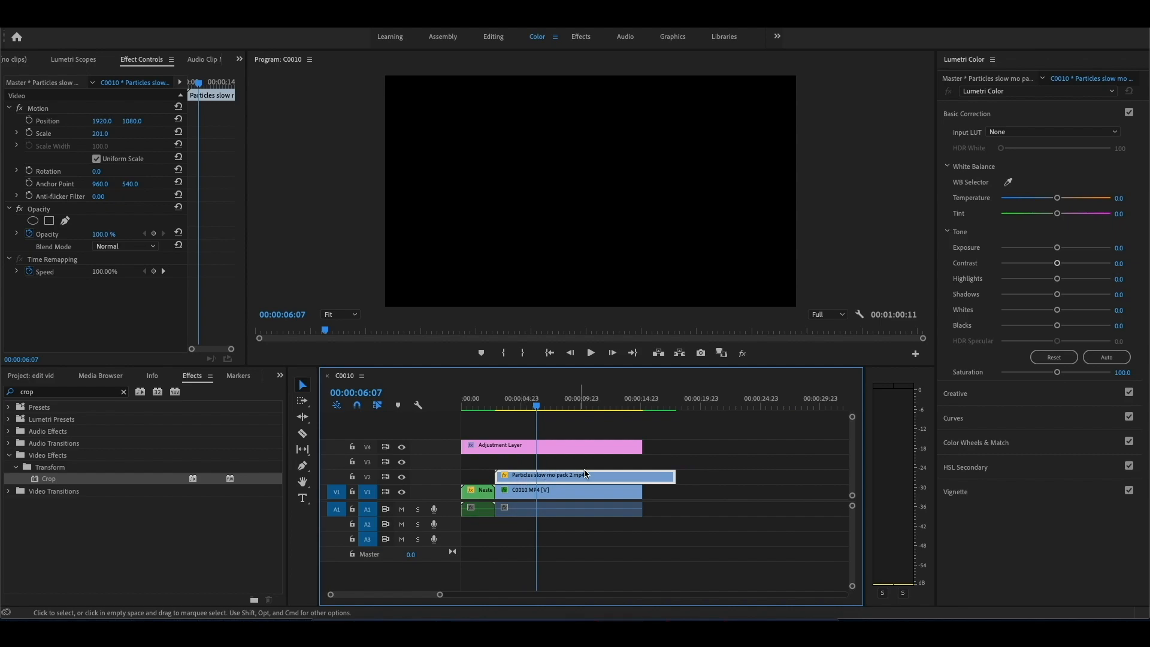
left_click_drag(669, 476, 642, 476)
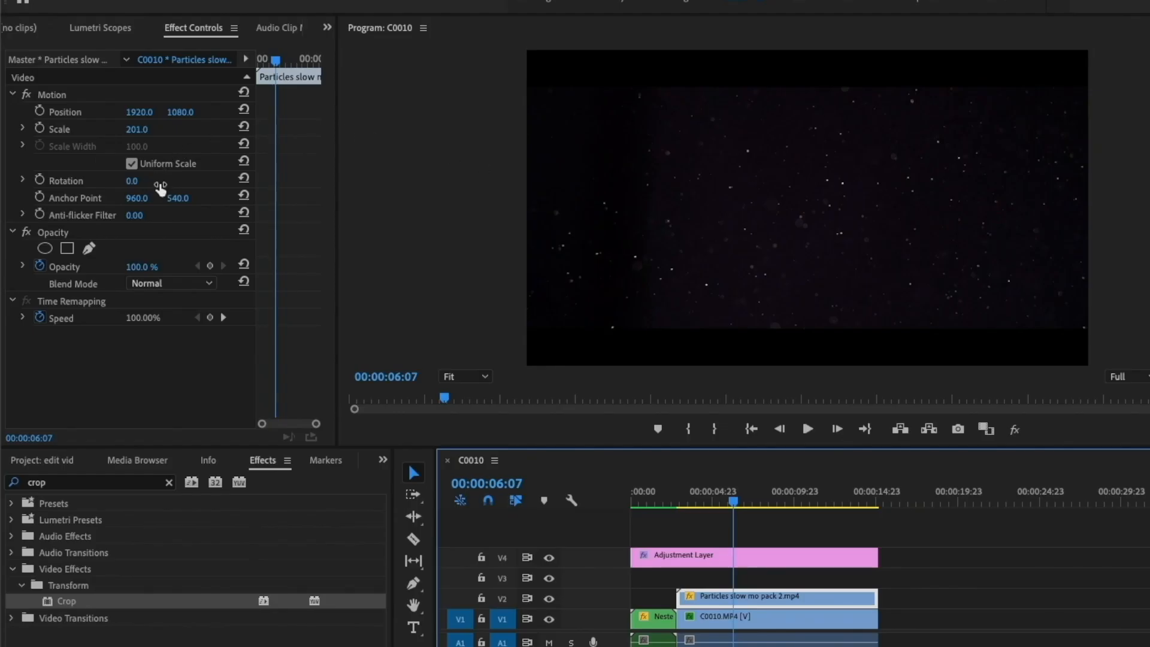
Step: Set the particles clip's blend mode to Screen and play back the overlay across the transition
left_click(169, 283)
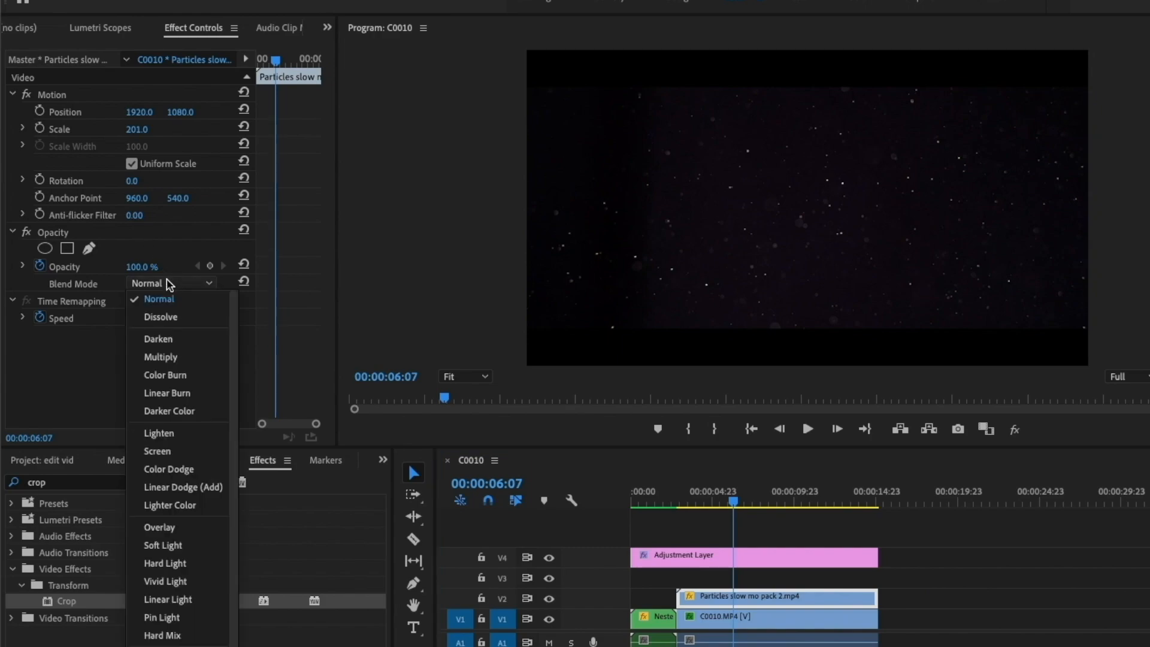
left_click(167, 451)
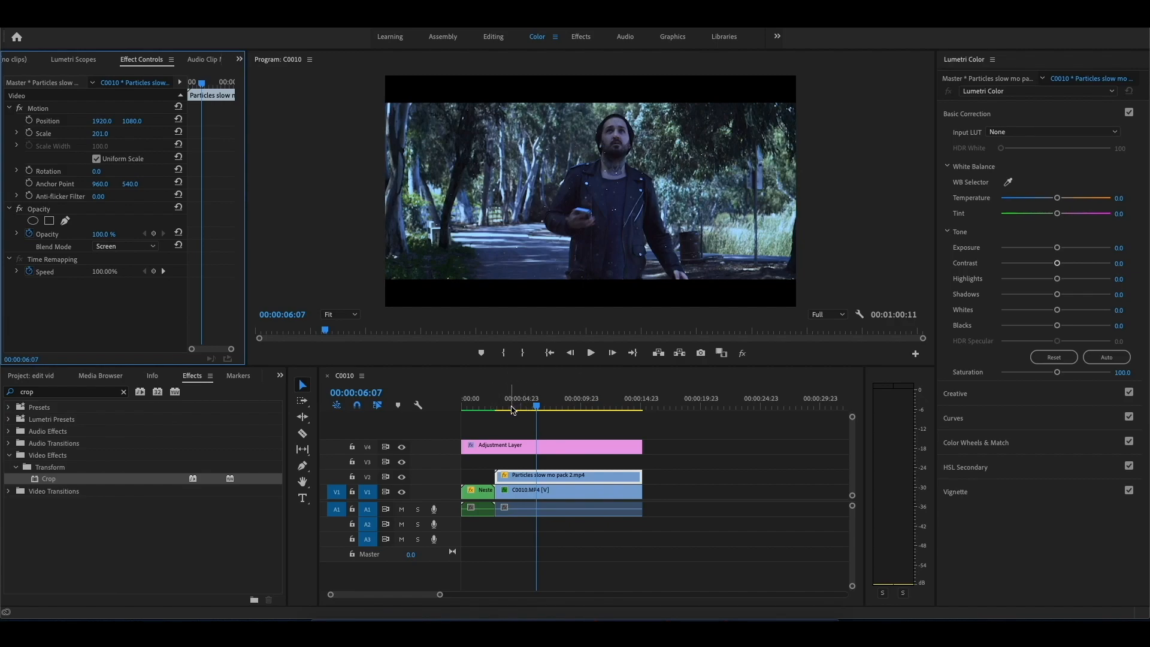
left_click(671, 501)
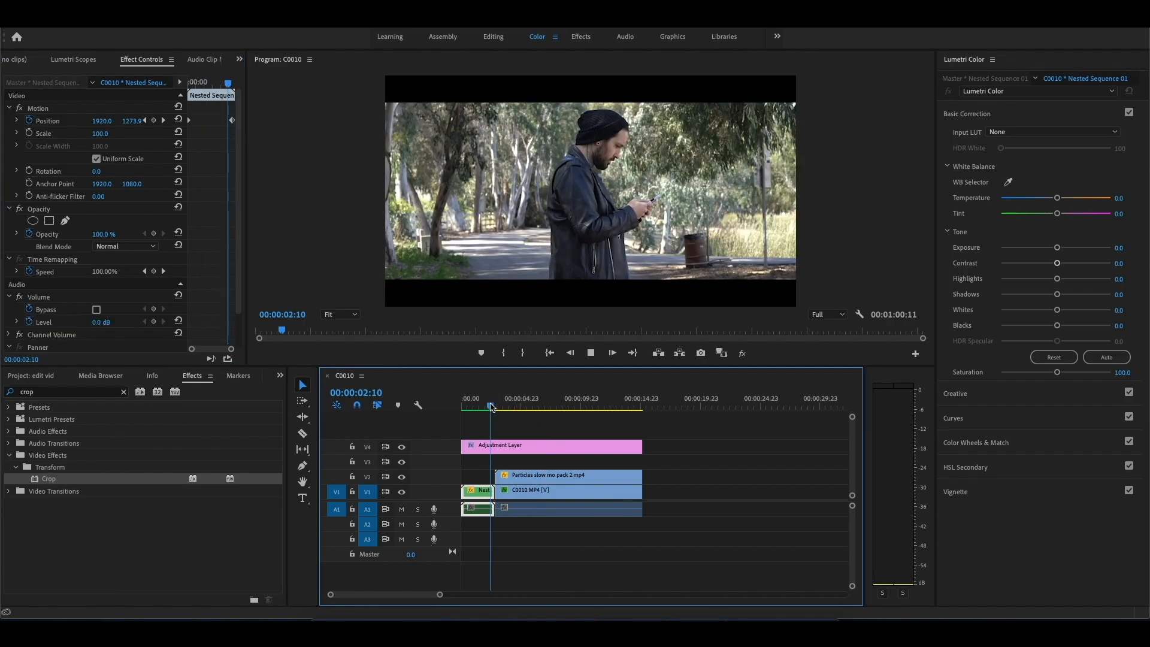
key("space")
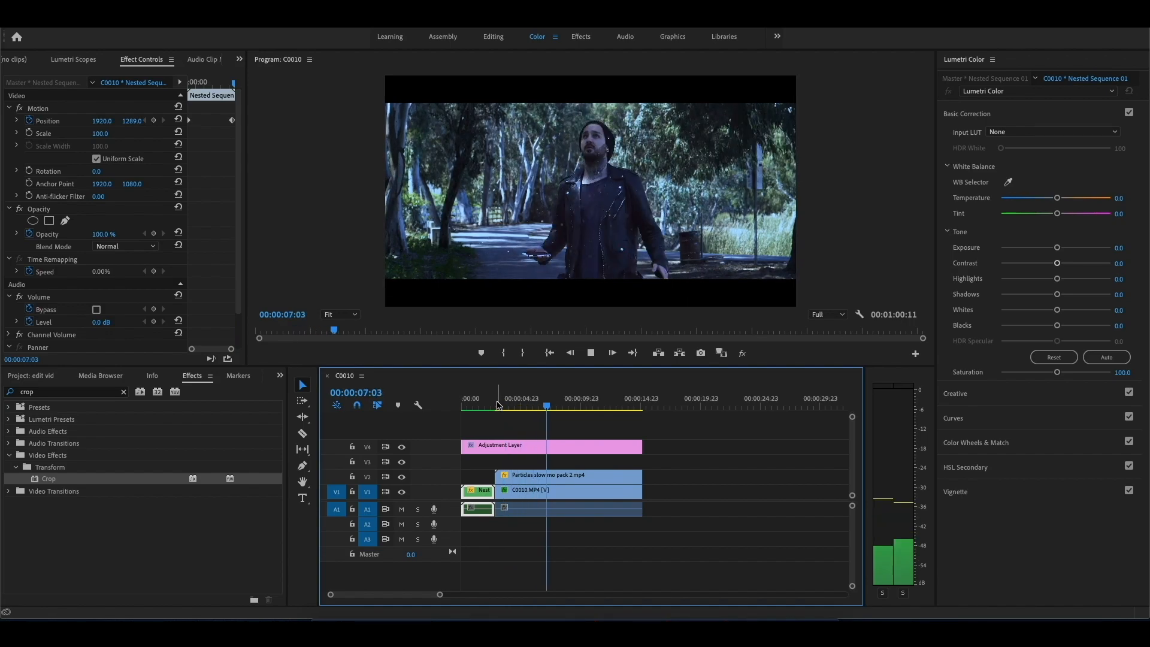
key("space")
Step: Split Nested Sequence 01 near its end at 00:00:02:19, 02:18, 02:16 and 02:14
left_click_drag(440, 594, 369, 594)
left_click(677, 406)
left_click_drag(677, 406, 676, 406)
left_click(302, 433)
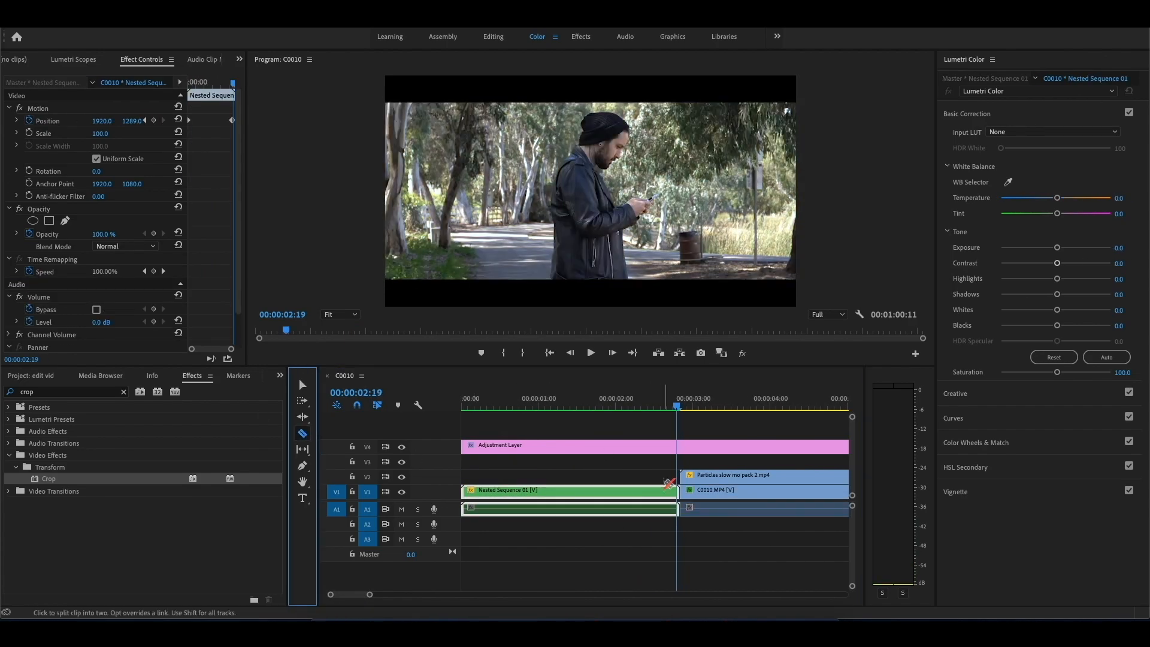
left_click_drag(370, 595, 352, 595)
left_click(652, 491)
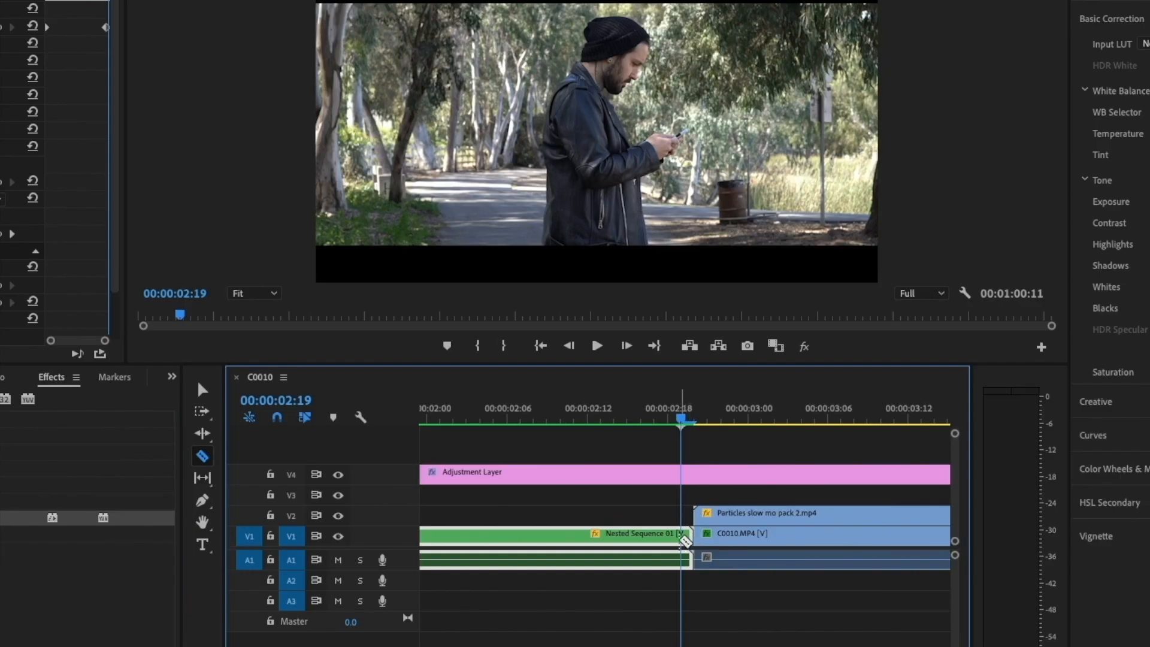
key("Left")
left_click(667, 536)
key("Left")
key("Left")
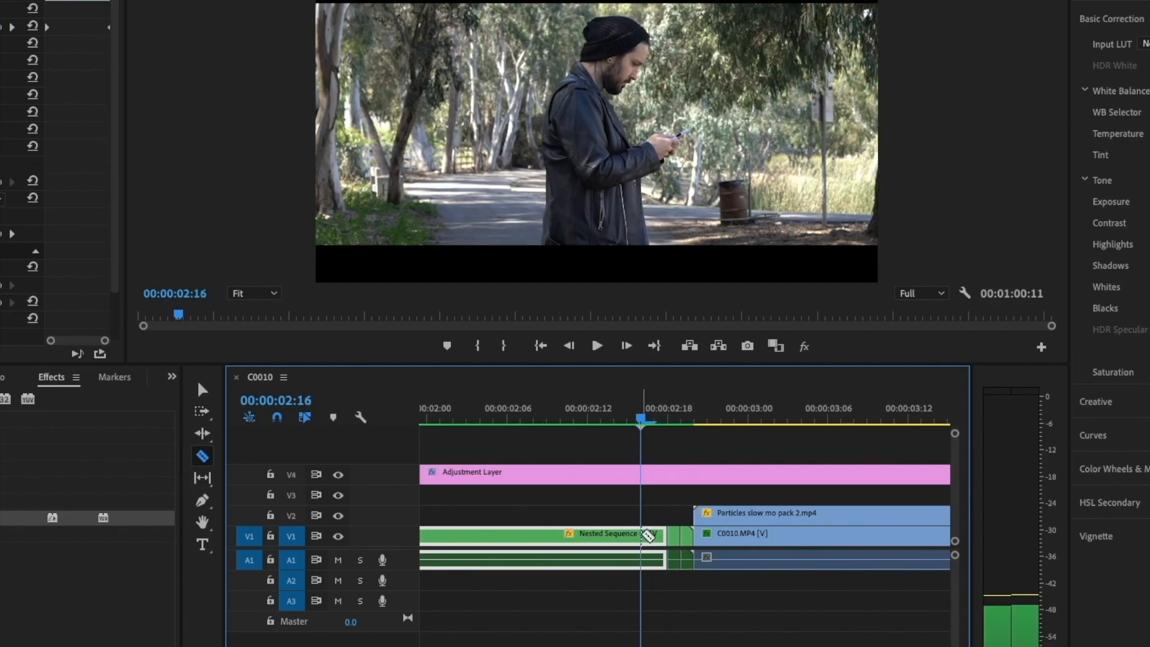
left_click(640, 536)
key("Left")
key("Left")
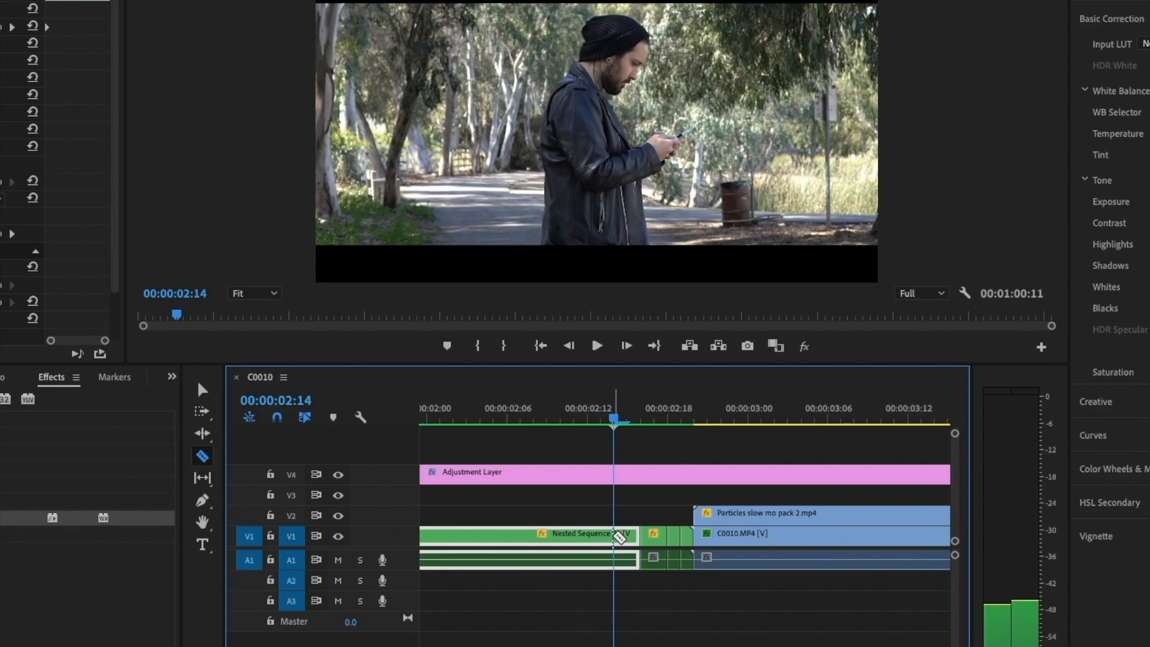
left_click(613, 536)
Step: Delete the short nested sequence piece between 00:00:02:14 and 00:00:02:16 to leave a flicker gap
left_click(204, 390)
left_click(628, 536)
key("Delete")
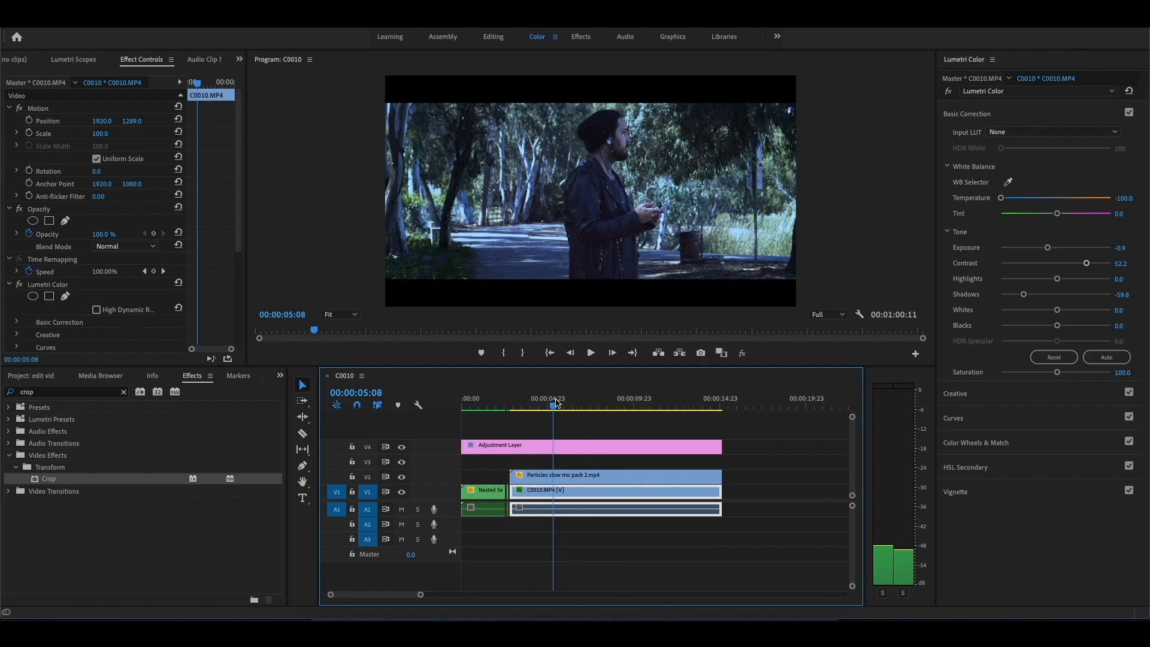
Step: Place Light Flickering.mp4 on V3 starting at 00:00:05:23 and set its opacity to 60%
left_click_drag(566, 402, 566, 405)
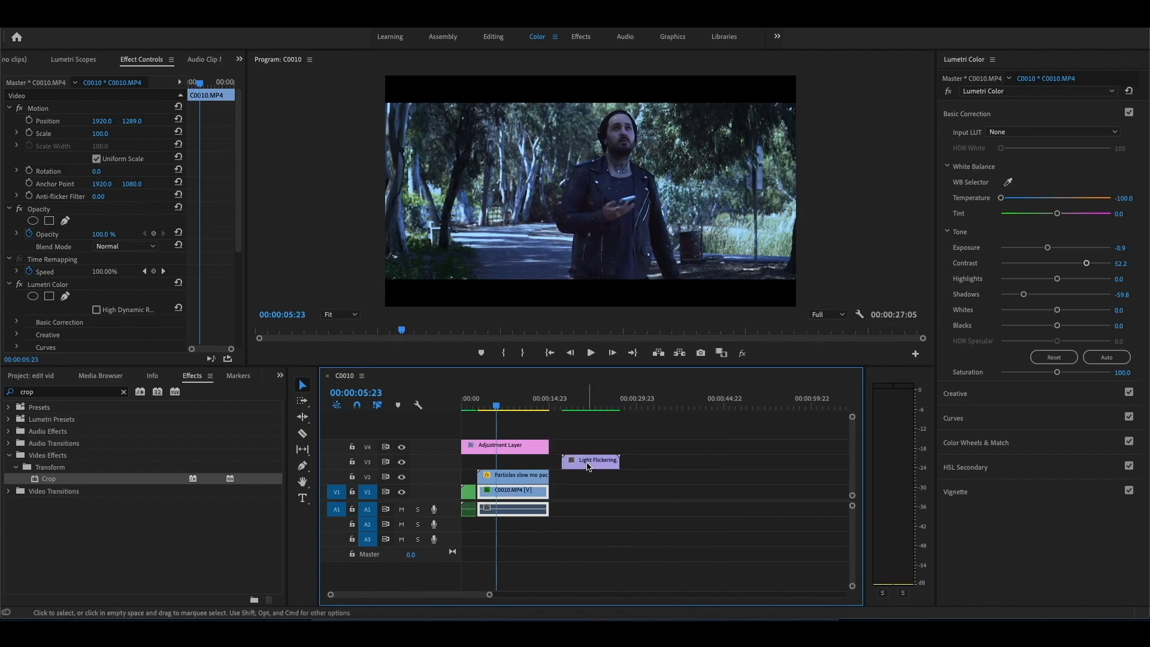
left_click_drag(588, 464, 521, 465)
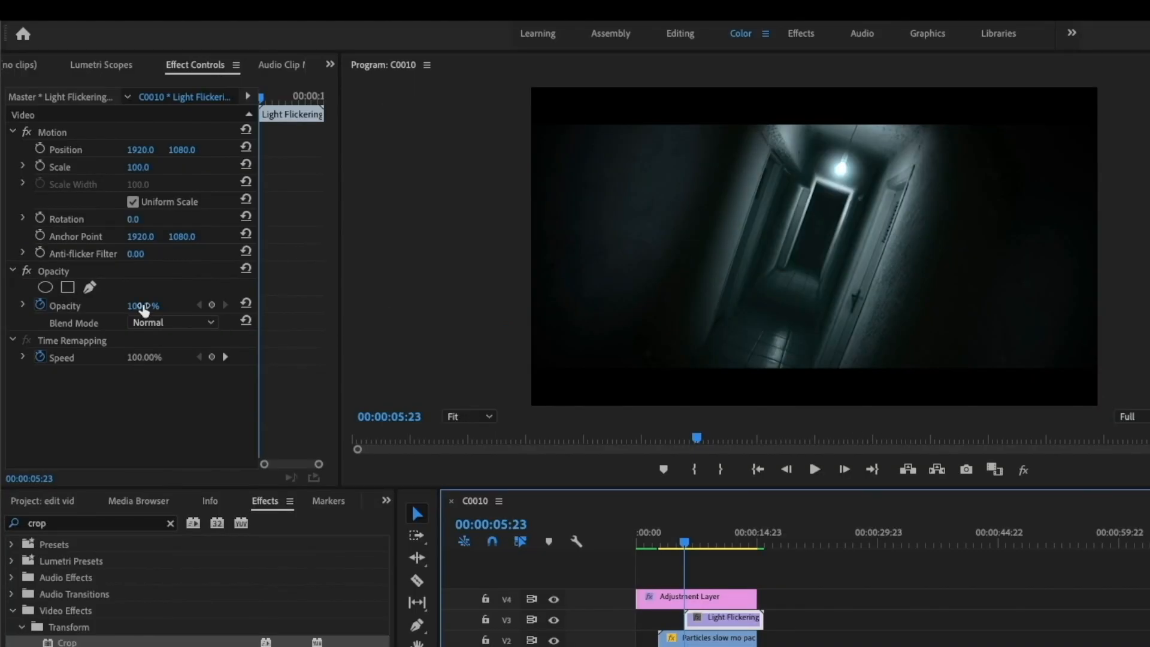
left_click(143, 308)
type("60")
key("Return")
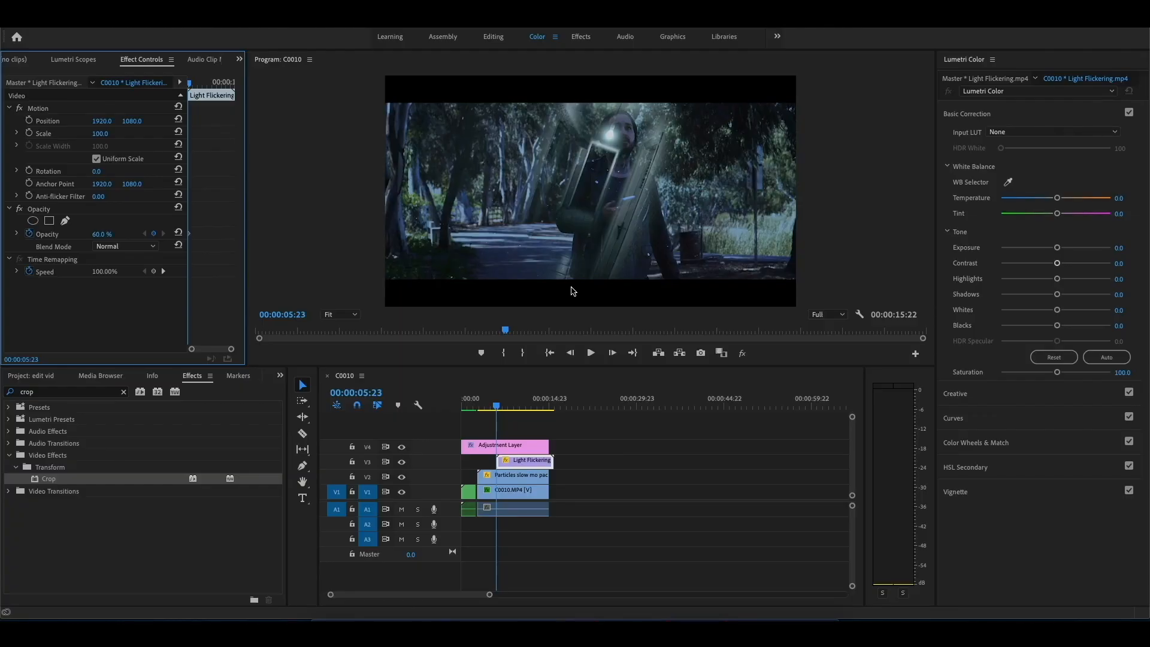
Step: Enlarge the Light Flickering.mp4 overlay to a scale of about 267
left_click(507, 462)
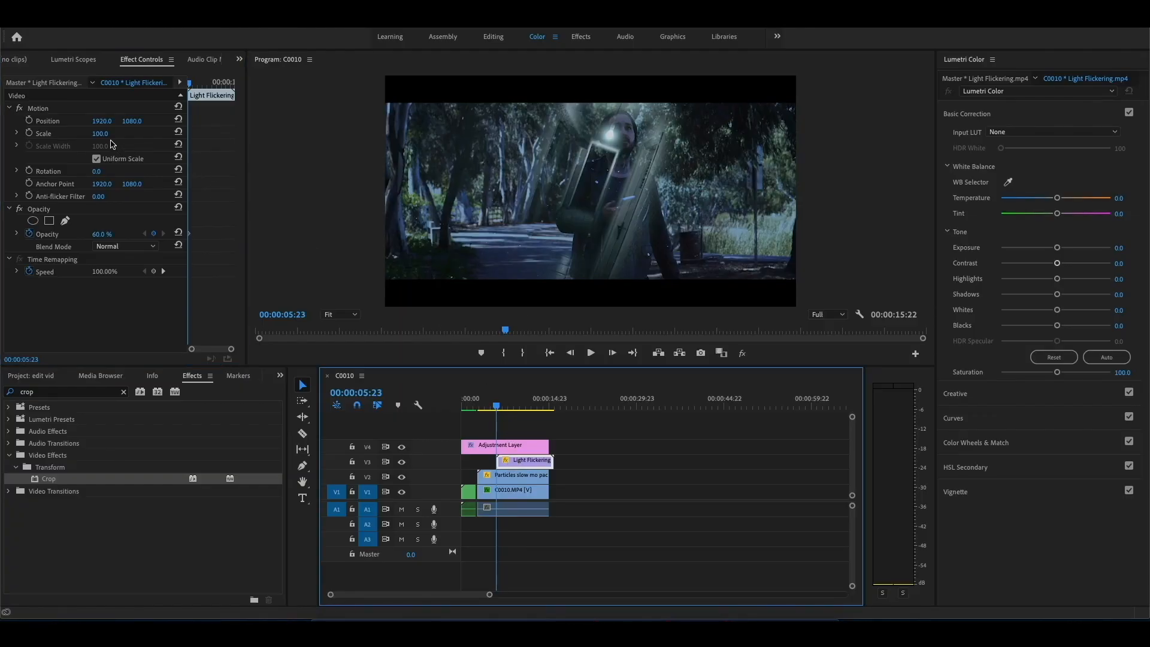
left_click_drag(101, 136, 202, 137)
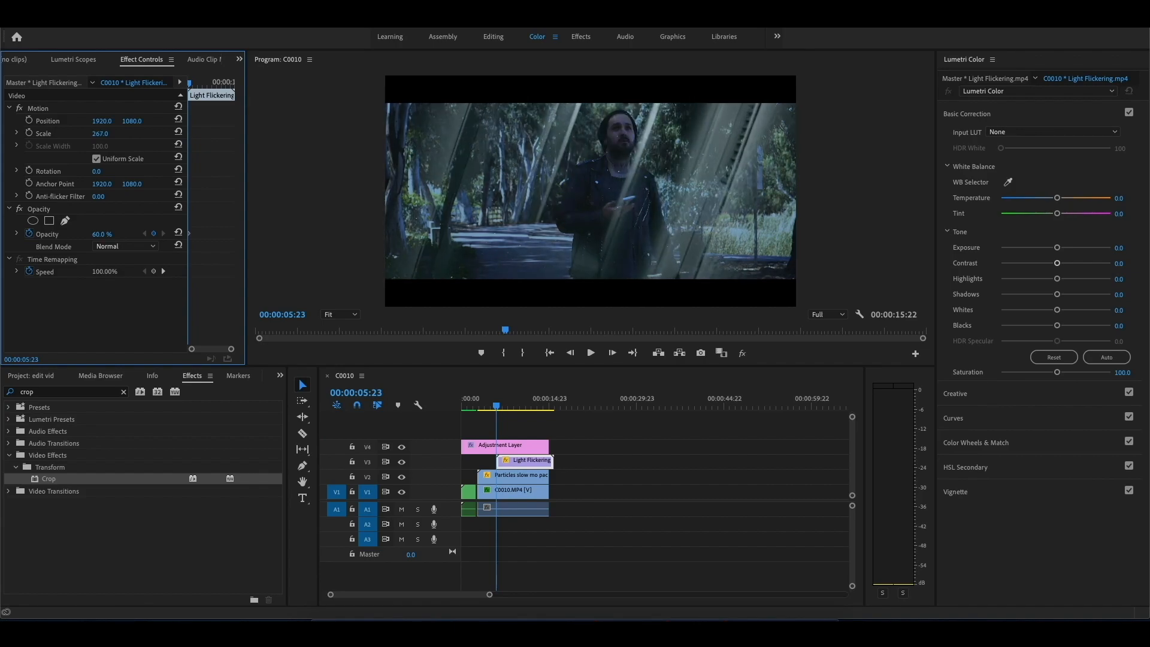
left_click(841, 442)
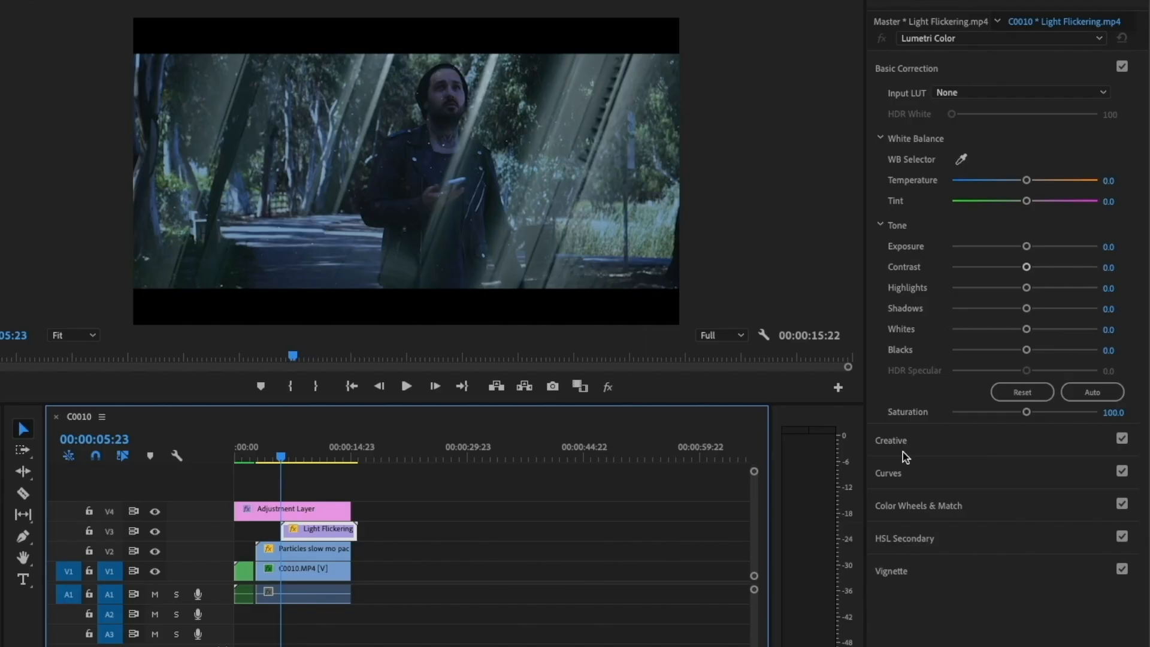
Step: Tint Light Flickering.mp4 red by shifting its Shadows and Highlights color wheels toward red
left_click(921, 510)
left_click(920, 507)
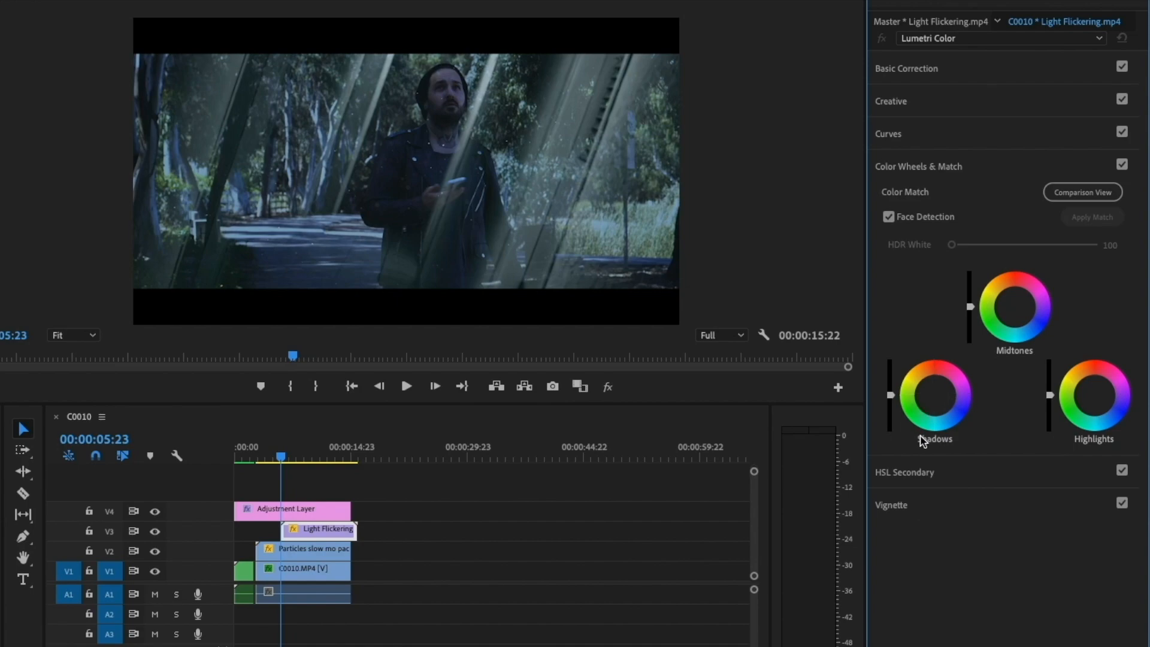
left_click(939, 397)
left_click_drag(934, 395, 933, 371)
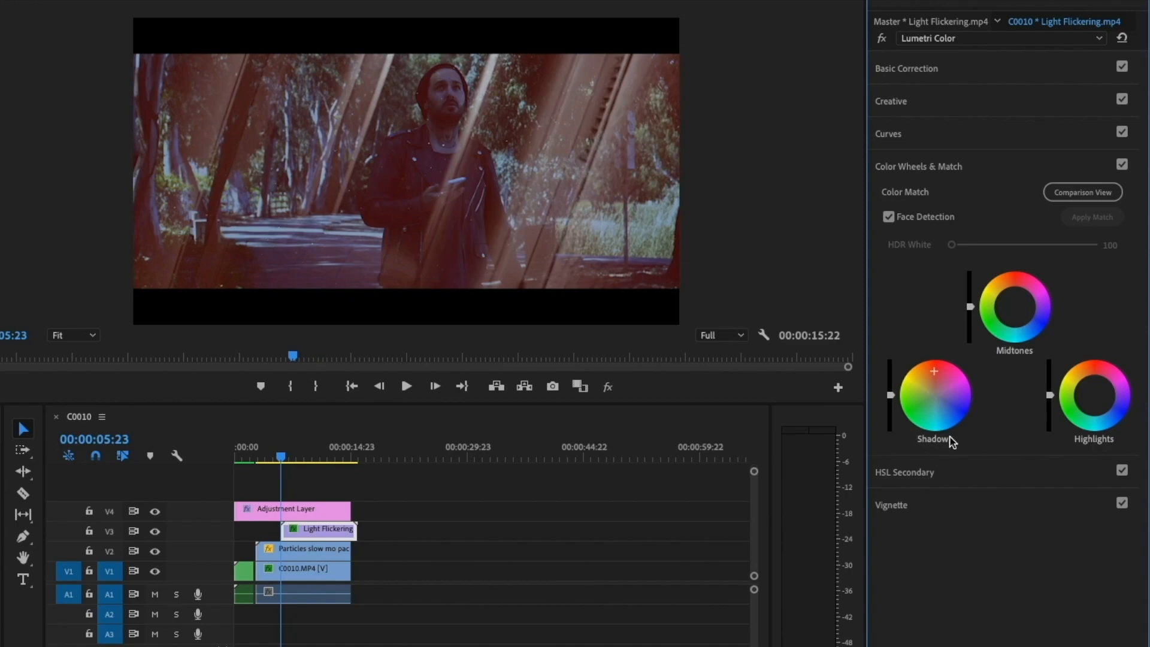
left_click_drag(1094, 392, 1093, 377)
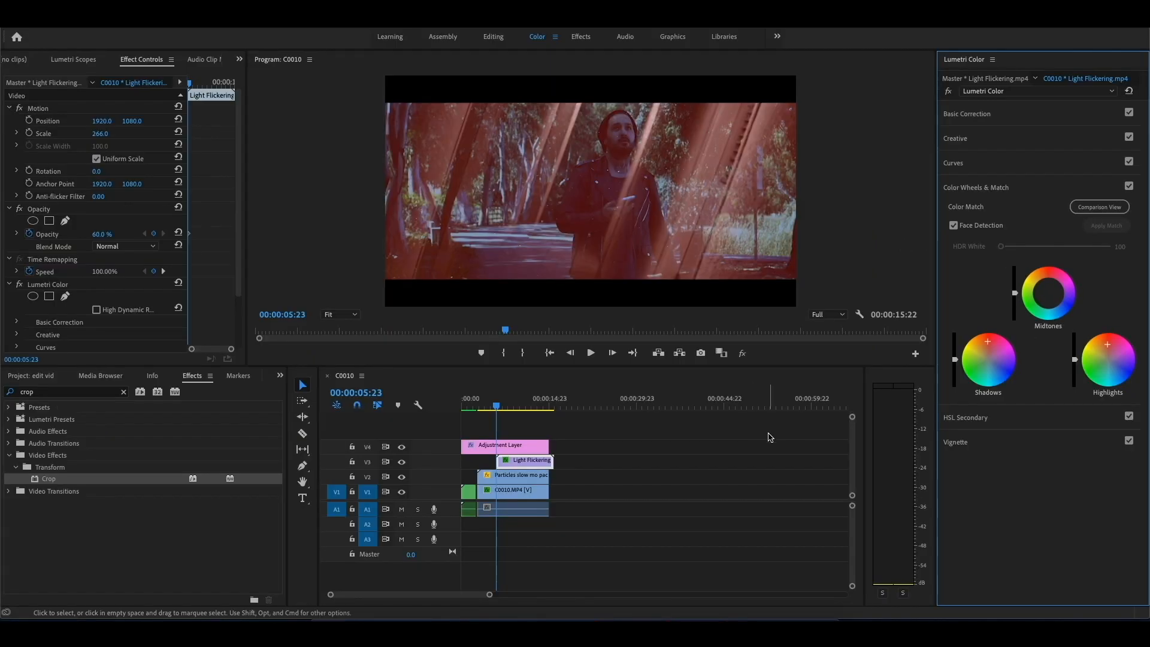
Step: Trim the end of Light Flickering.mp4 on V3 back to 00:00:07:11
left_click_drag(552, 460, 500, 462)
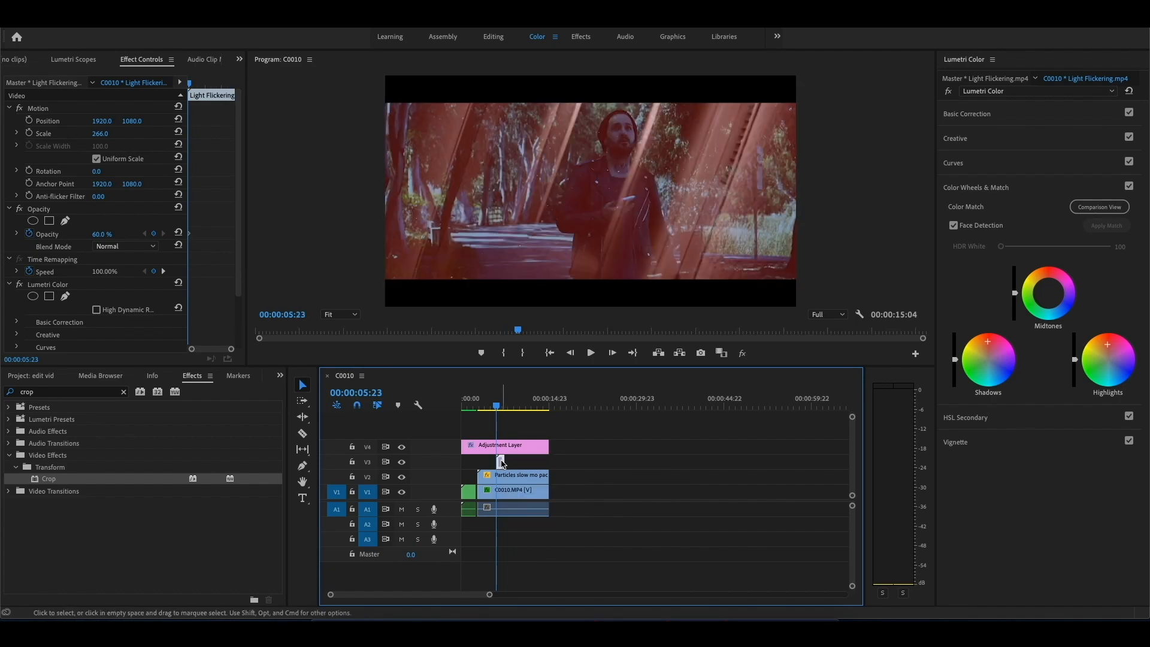
Step: Place a copy of Light Flickering.mp4 on V3 starting at 00:00:08:15, with scale 52 and position 3289, 709
left_click(562, 407)
left_click(569, 407)
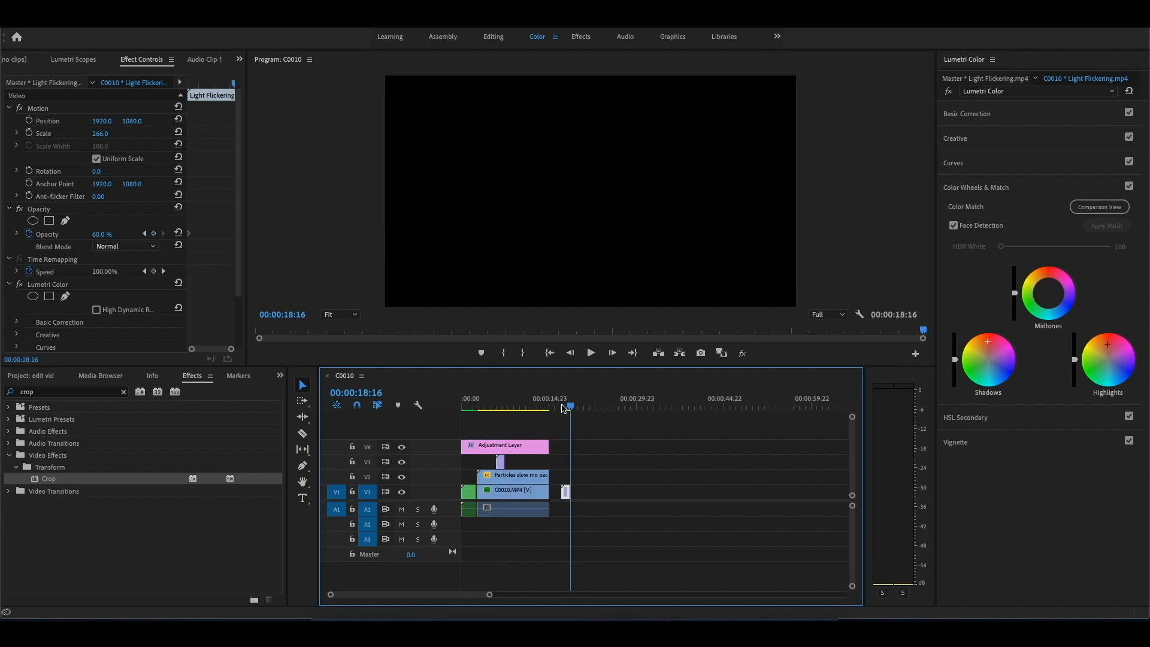
left_click_drag(565, 492, 519, 462)
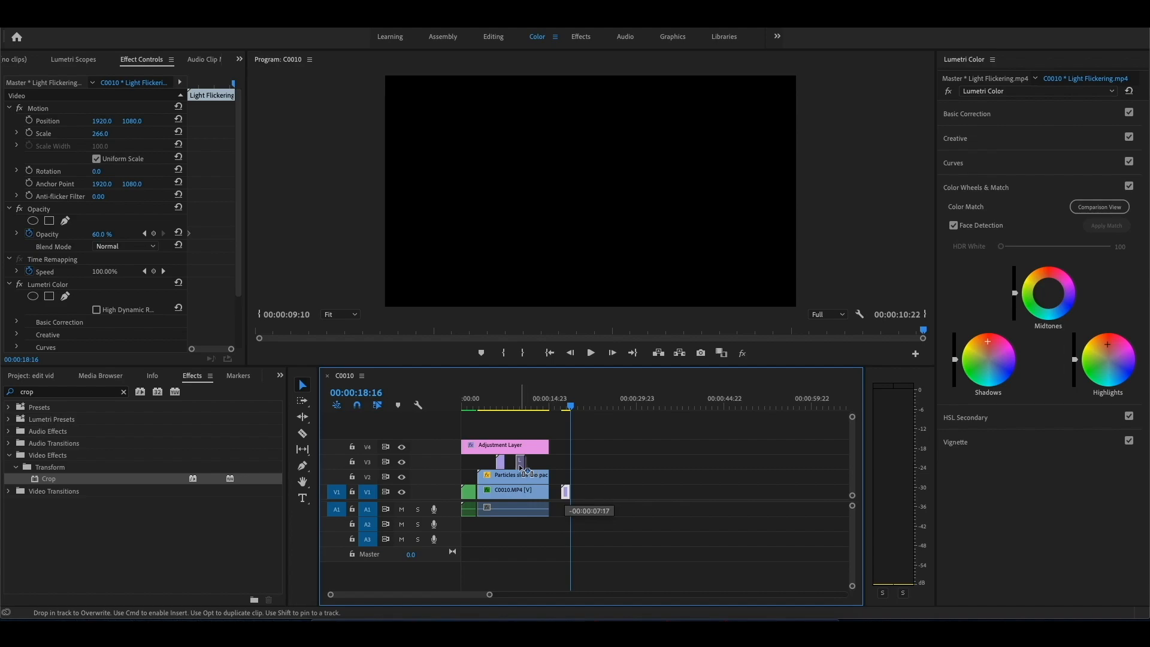
left_click_drag(504, 408, 515, 409)
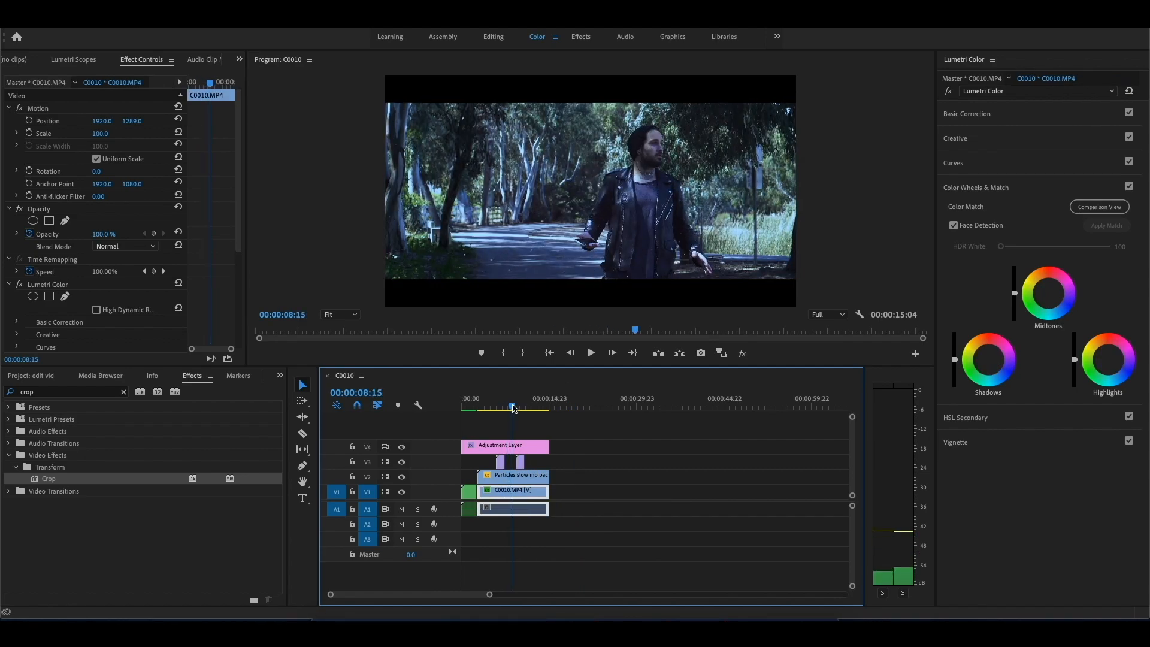
left_click_drag(524, 464, 518, 463)
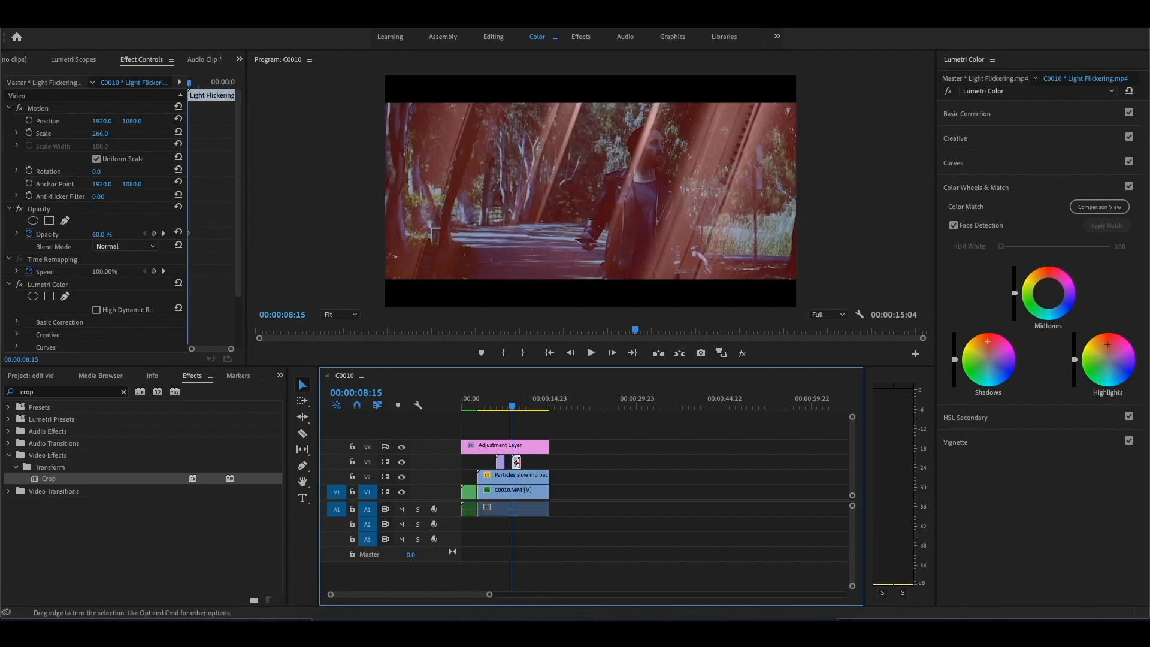
left_click_drag(100, 133, 136, 121)
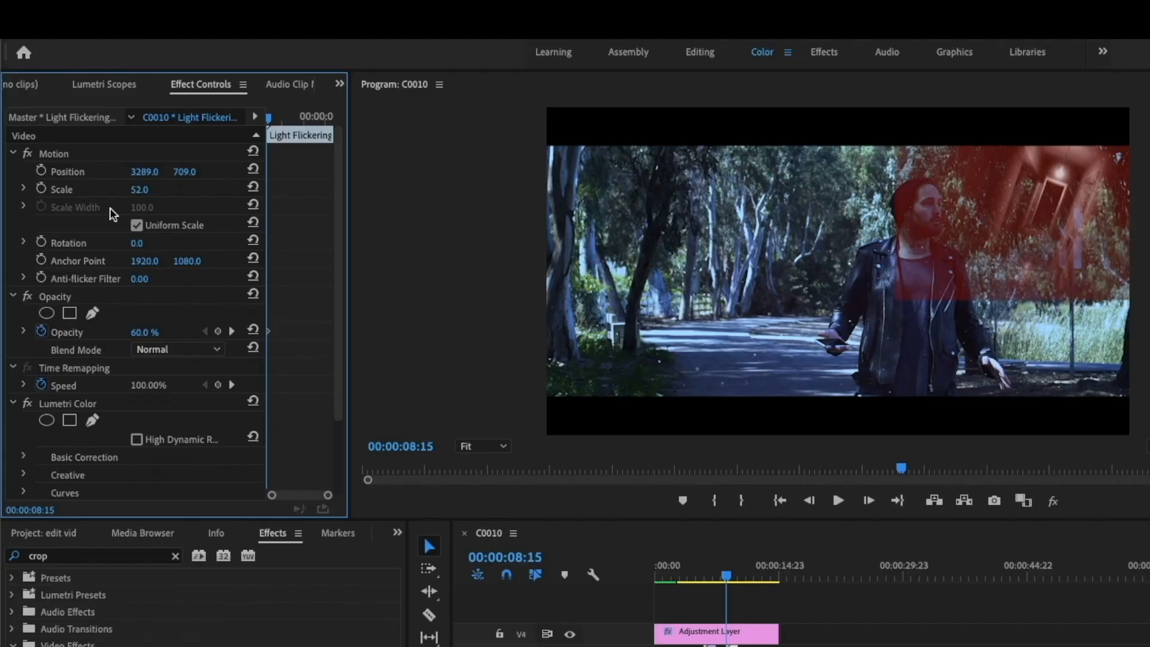
Step: Draw a four-point opacity mask around the red light in the second Light Flickering.mp4 overlay and increase the mask feather
scroll(93, 314, "down", 1)
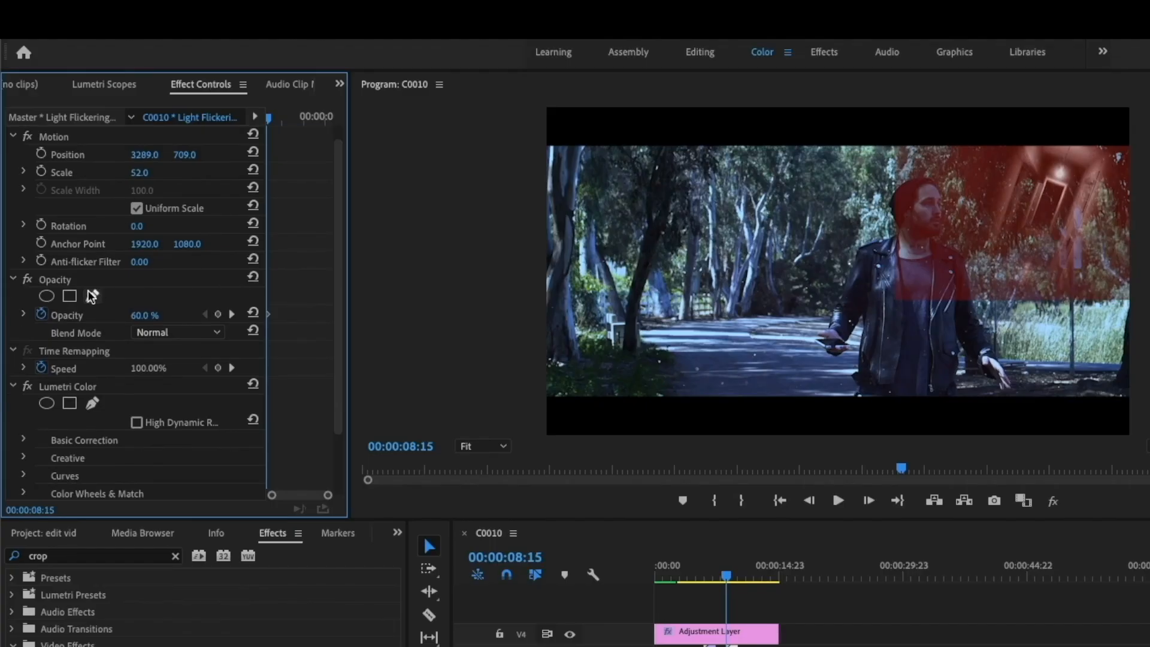
left_click(92, 296)
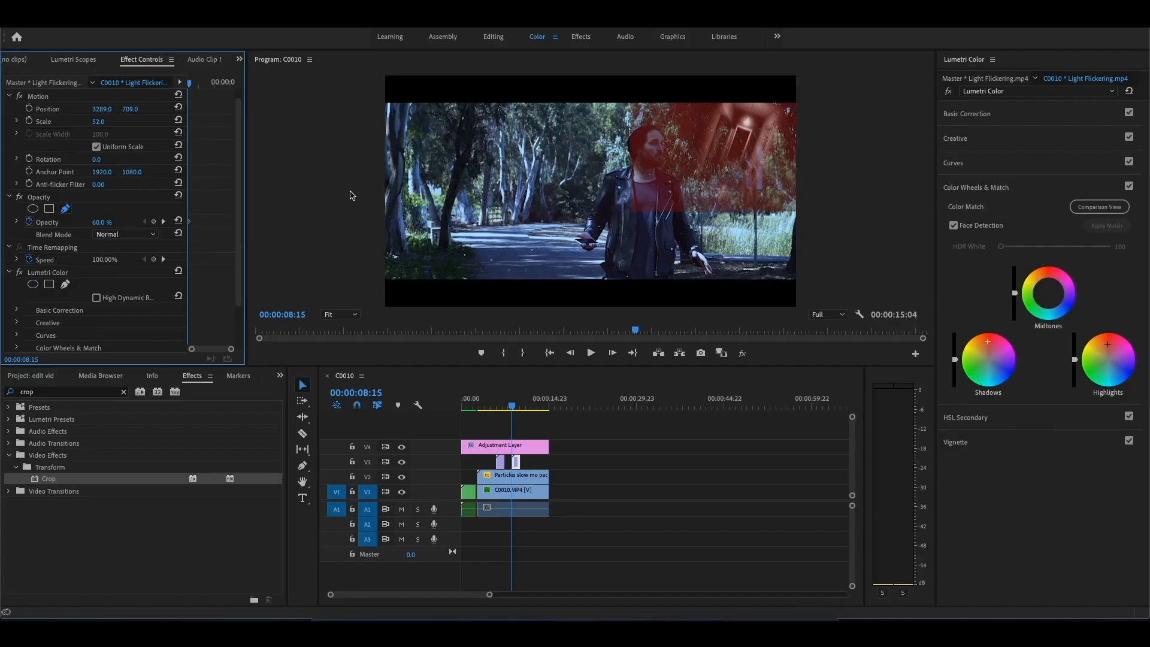
left_click(718, 97)
left_click(680, 178)
left_click(803, 202)
left_click(808, 93)
left_click(718, 97)
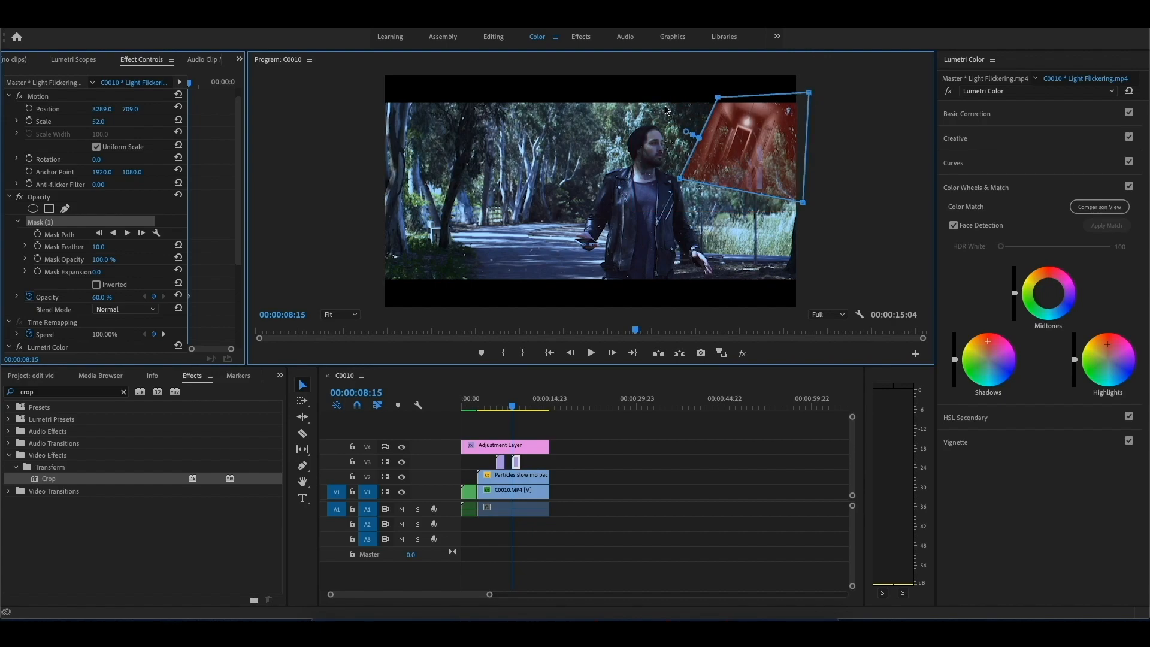
left_click_drag(118, 248, 155, 247)
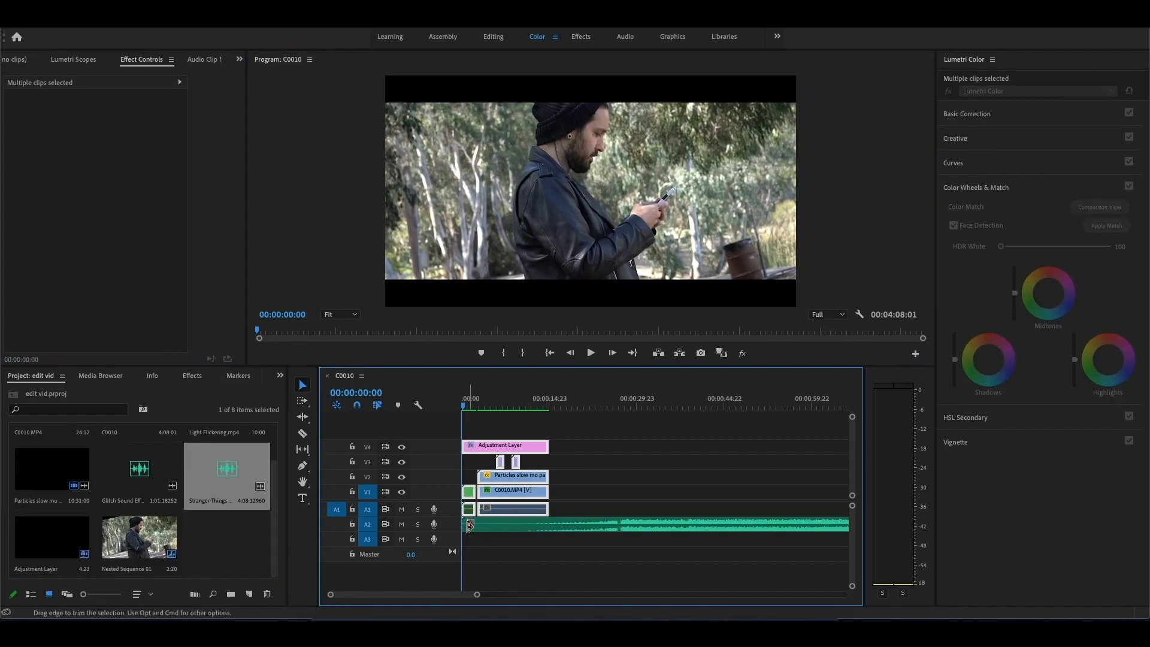
Step: Trim the opening off the Stranger Things music on A2 and remove everything past the end of the video clips
mouse_move(483, 526)
left_mouse_down()
mouse_move(617, 526)
mouse_move(490, 524)
left_mouse_up()
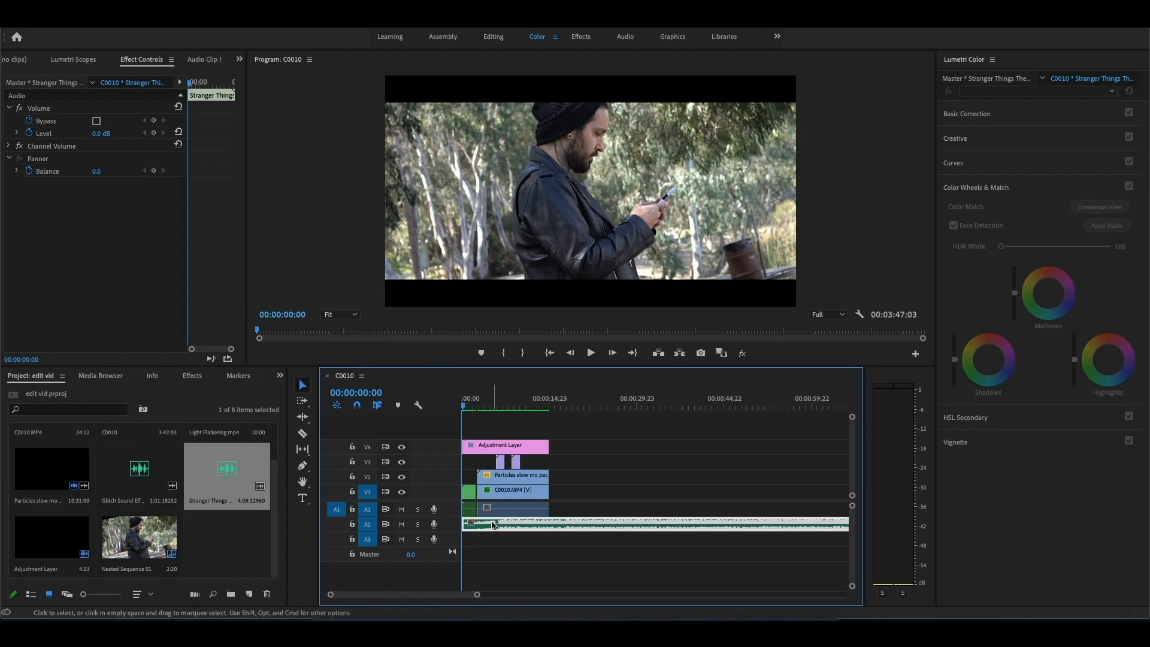
left_click(302, 432)
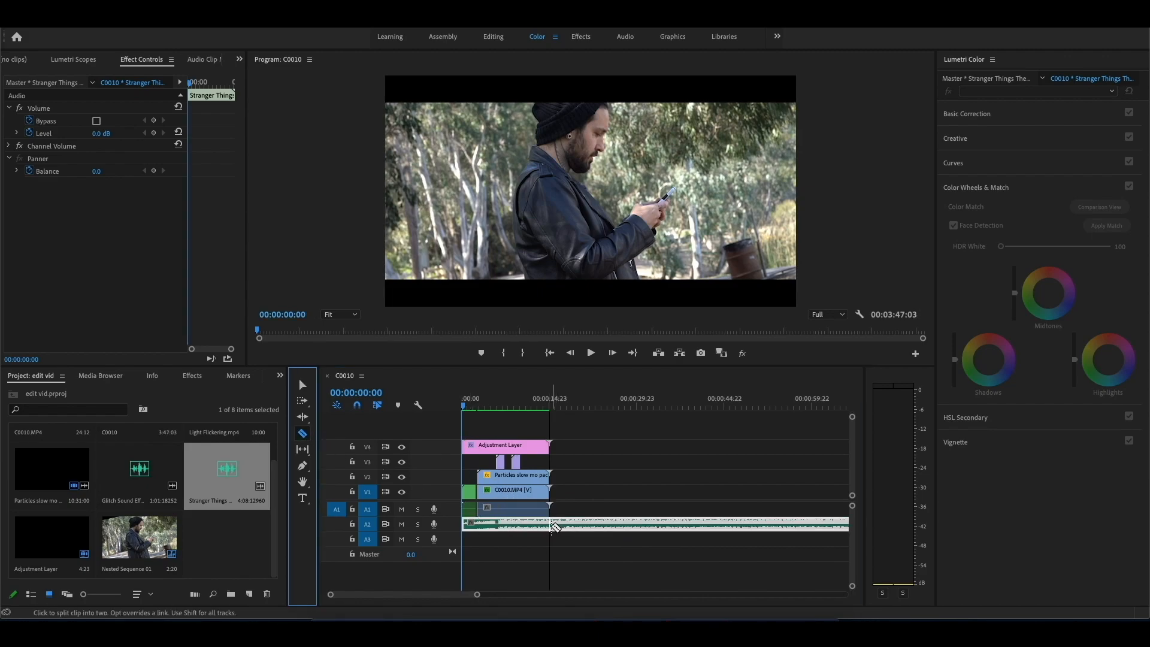
left_click(549, 524)
left_click(302, 384)
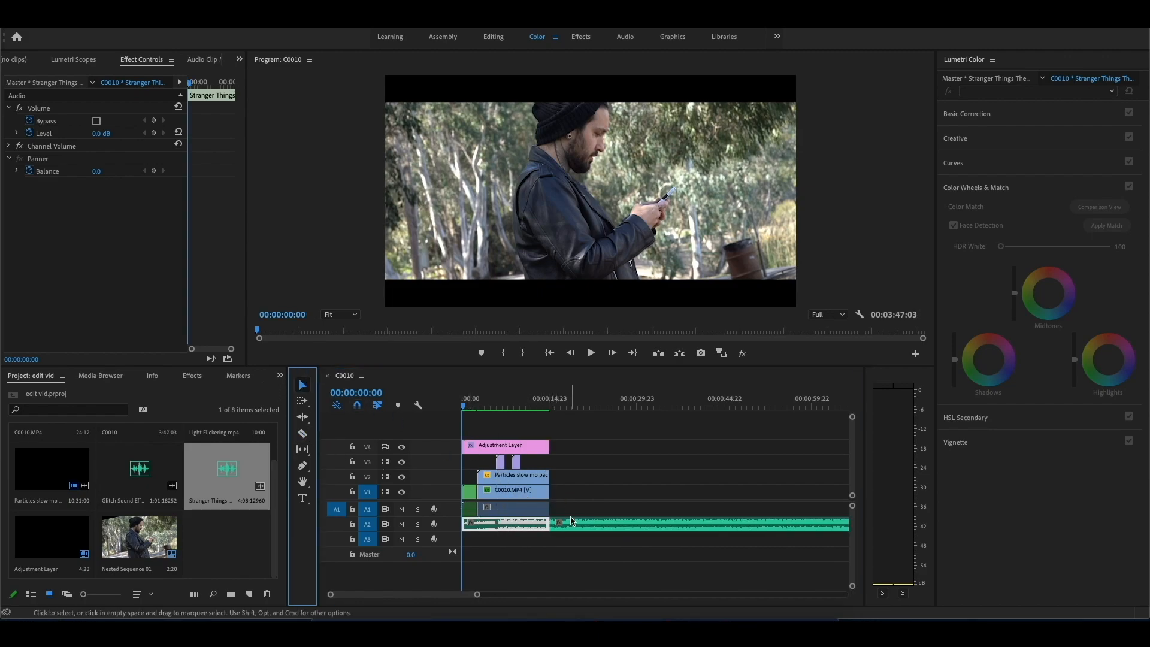
left_click(580, 526)
key("Delete")
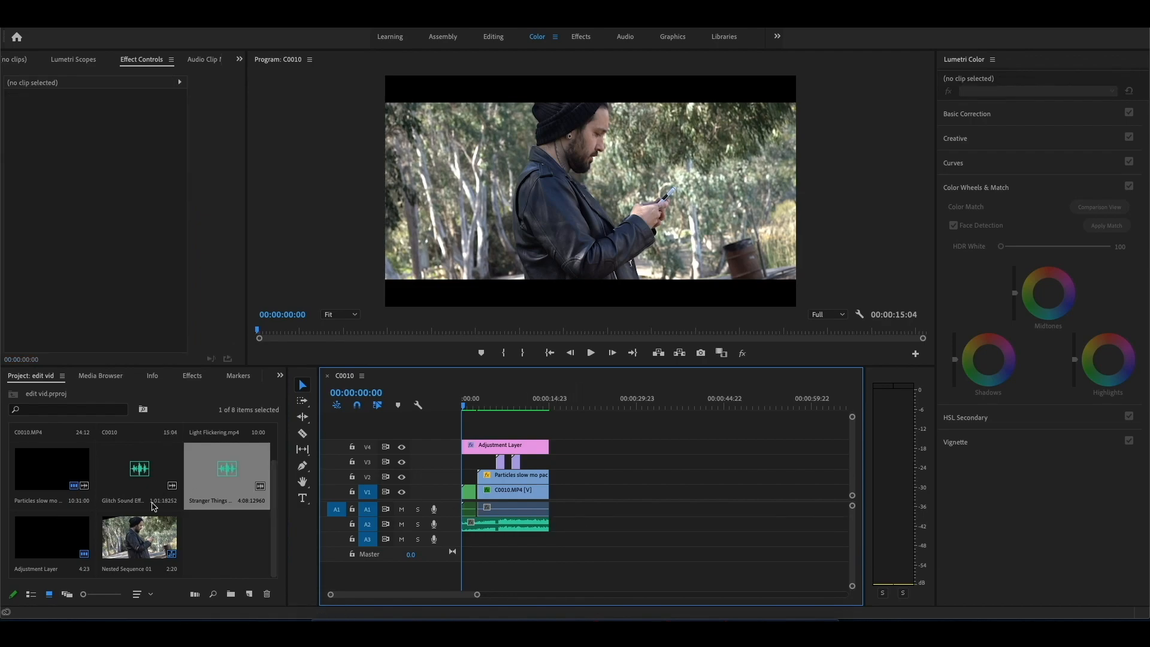
Step: Add the Glitch Sound Effects audio to A3 at the sequence start and cut it down to one short burst
left_click_drag(149, 470, 467, 544)
key("c")
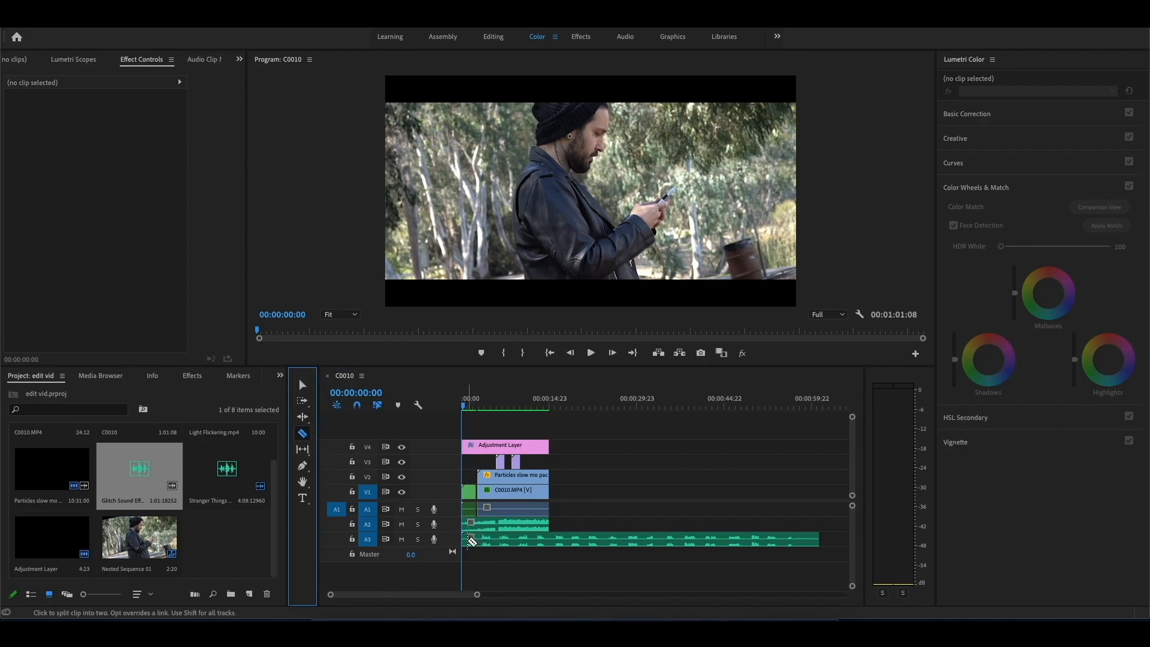
left_click(476, 541)
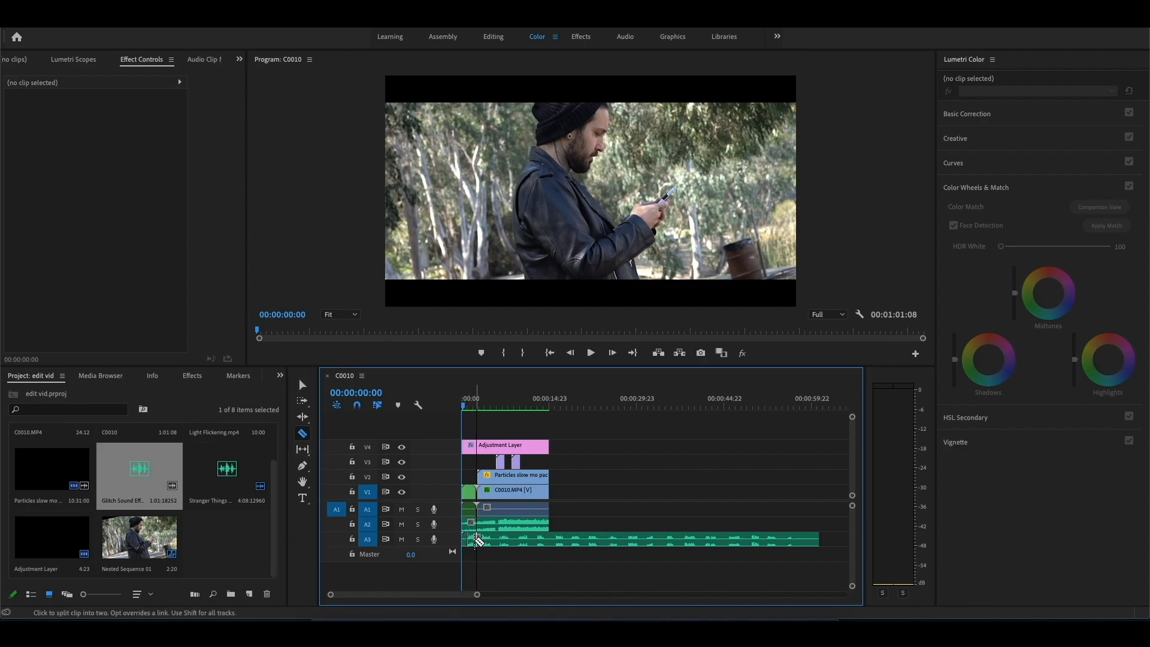
left_click(303, 384)
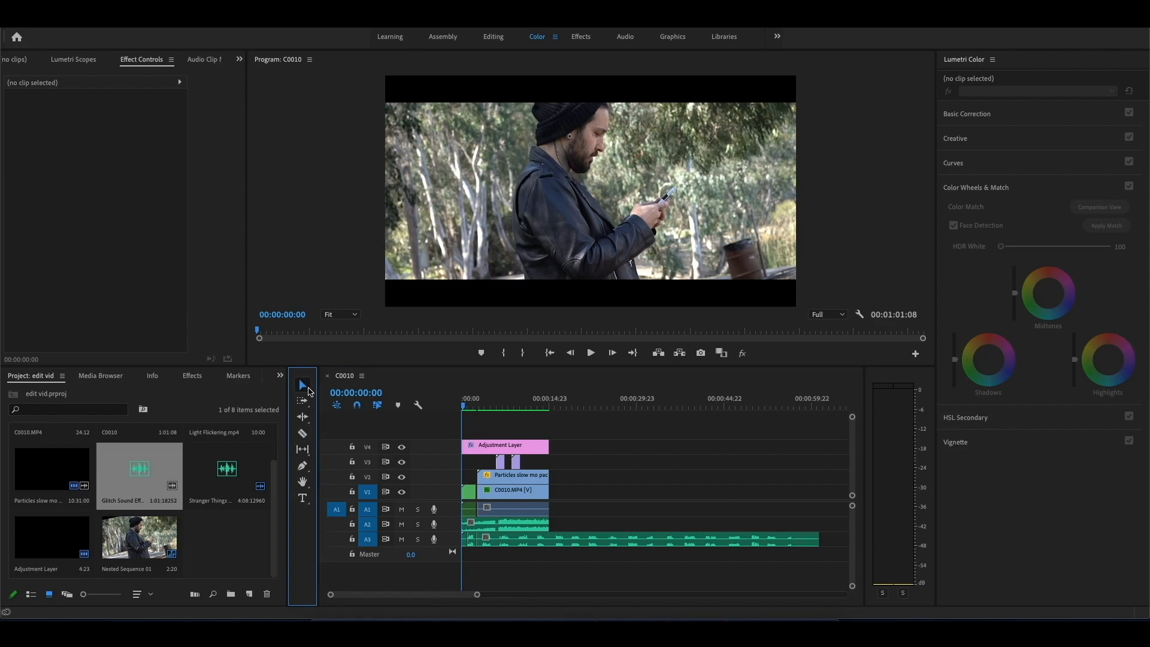
left_click(465, 539)
key("Delete")
left_click(491, 543)
key("Delete")
Step: Shorten the glitch sound on A3 and fit it under the flicker cuts between Nested Sequence 01 and C0010.MP4
left_click_drag(476, 593, 434, 593)
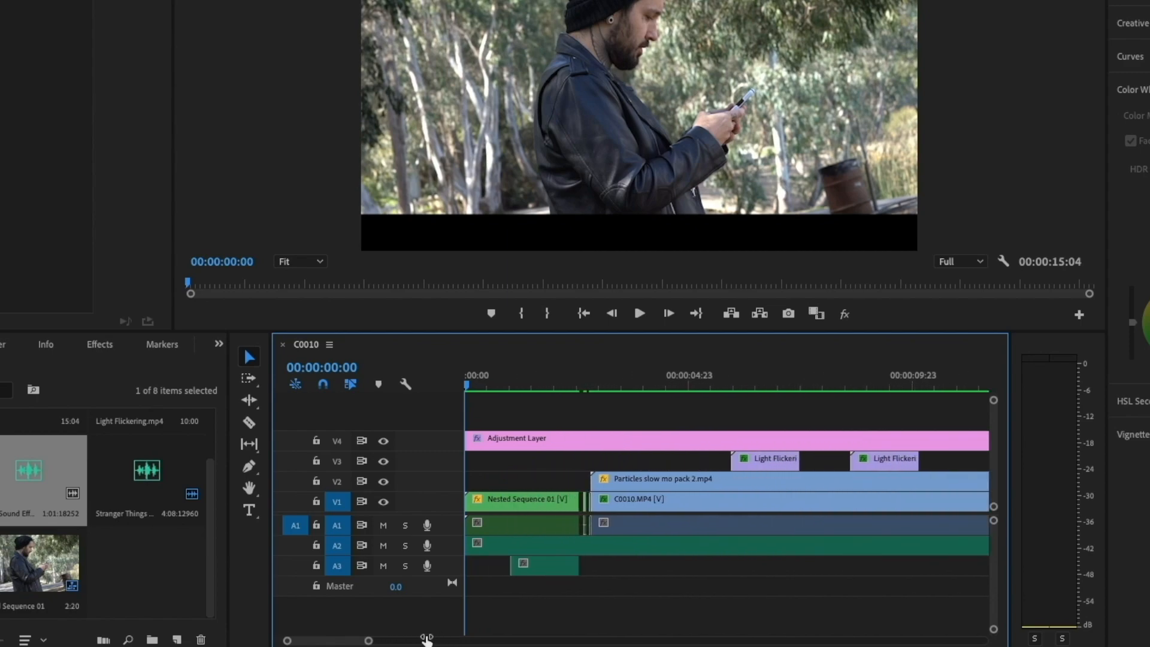
left_click_drag(427, 639, 412, 639)
left_click_drag(629, 564, 721, 572)
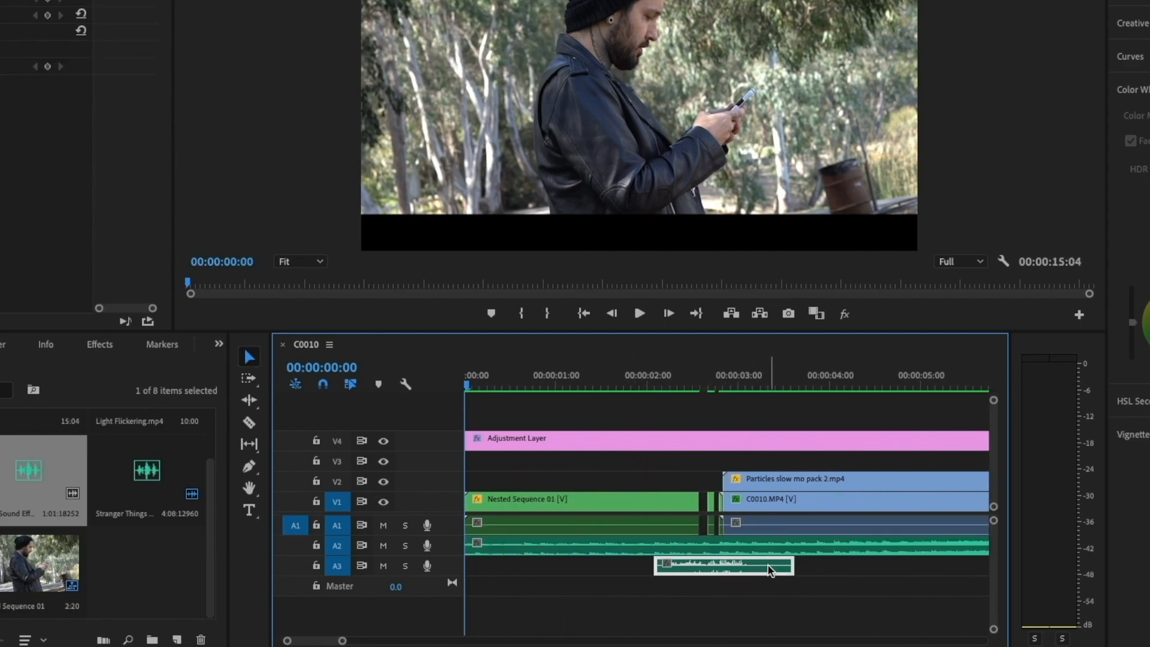
left_click_drag(791, 569, 722, 570)
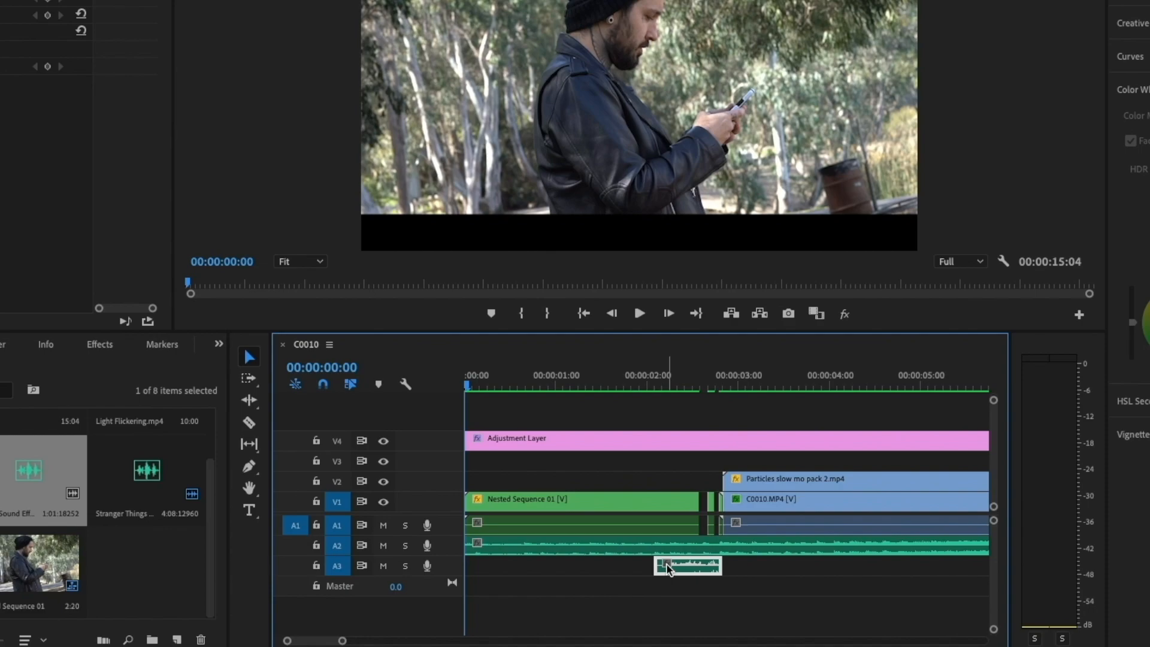
left_click_drag(668, 567, 705, 565)
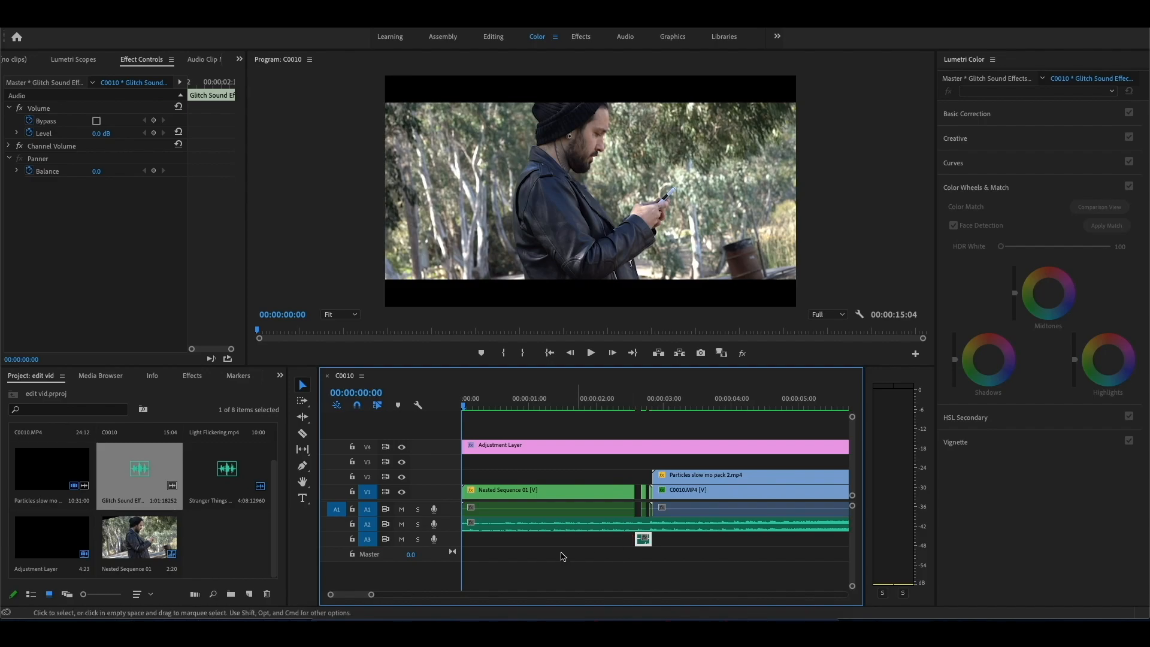
left_click_drag(371, 595, 385, 596)
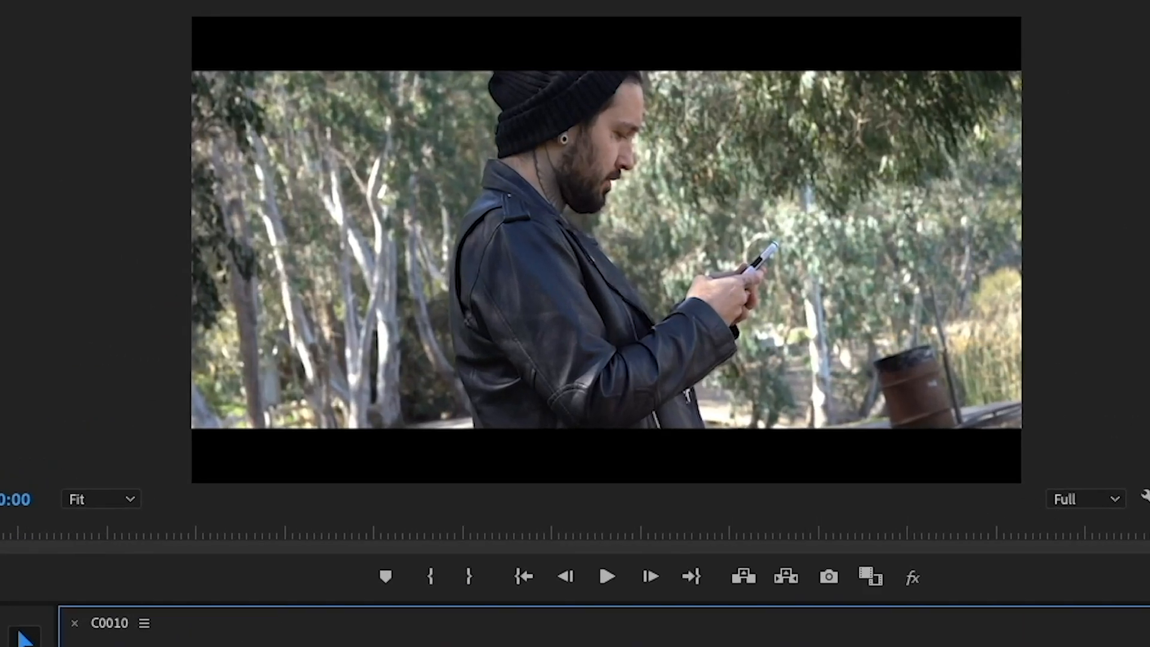